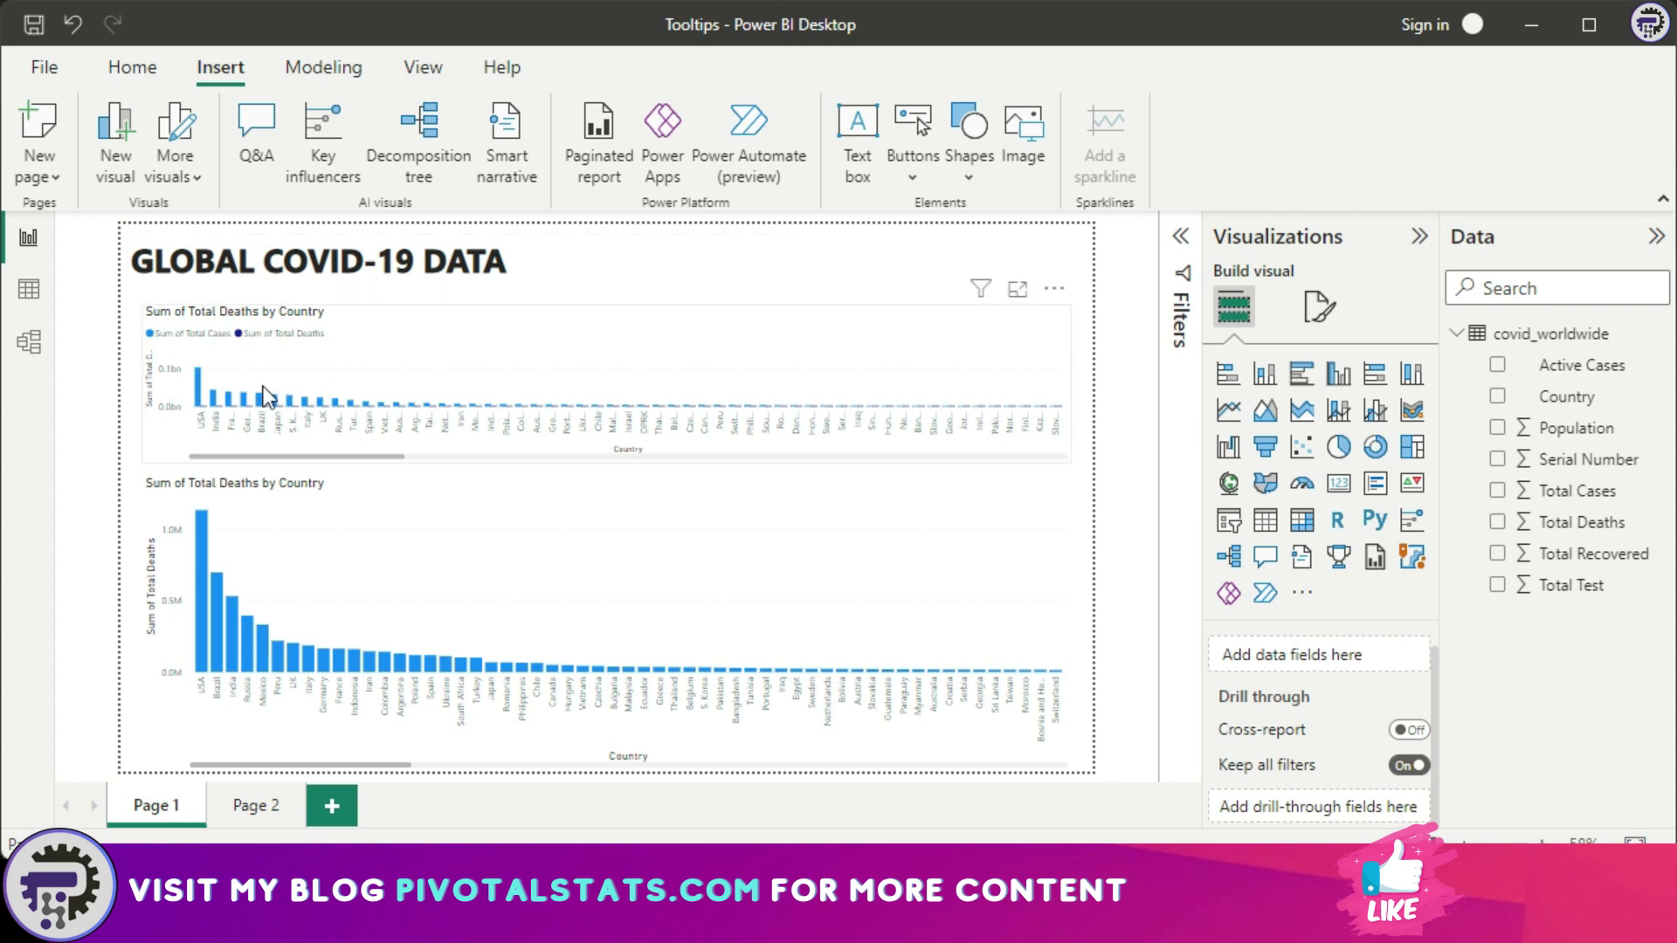
Switch Tooltips off for the top chart under Format visual > General, then return to its fields.
mouse_move(200, 400)
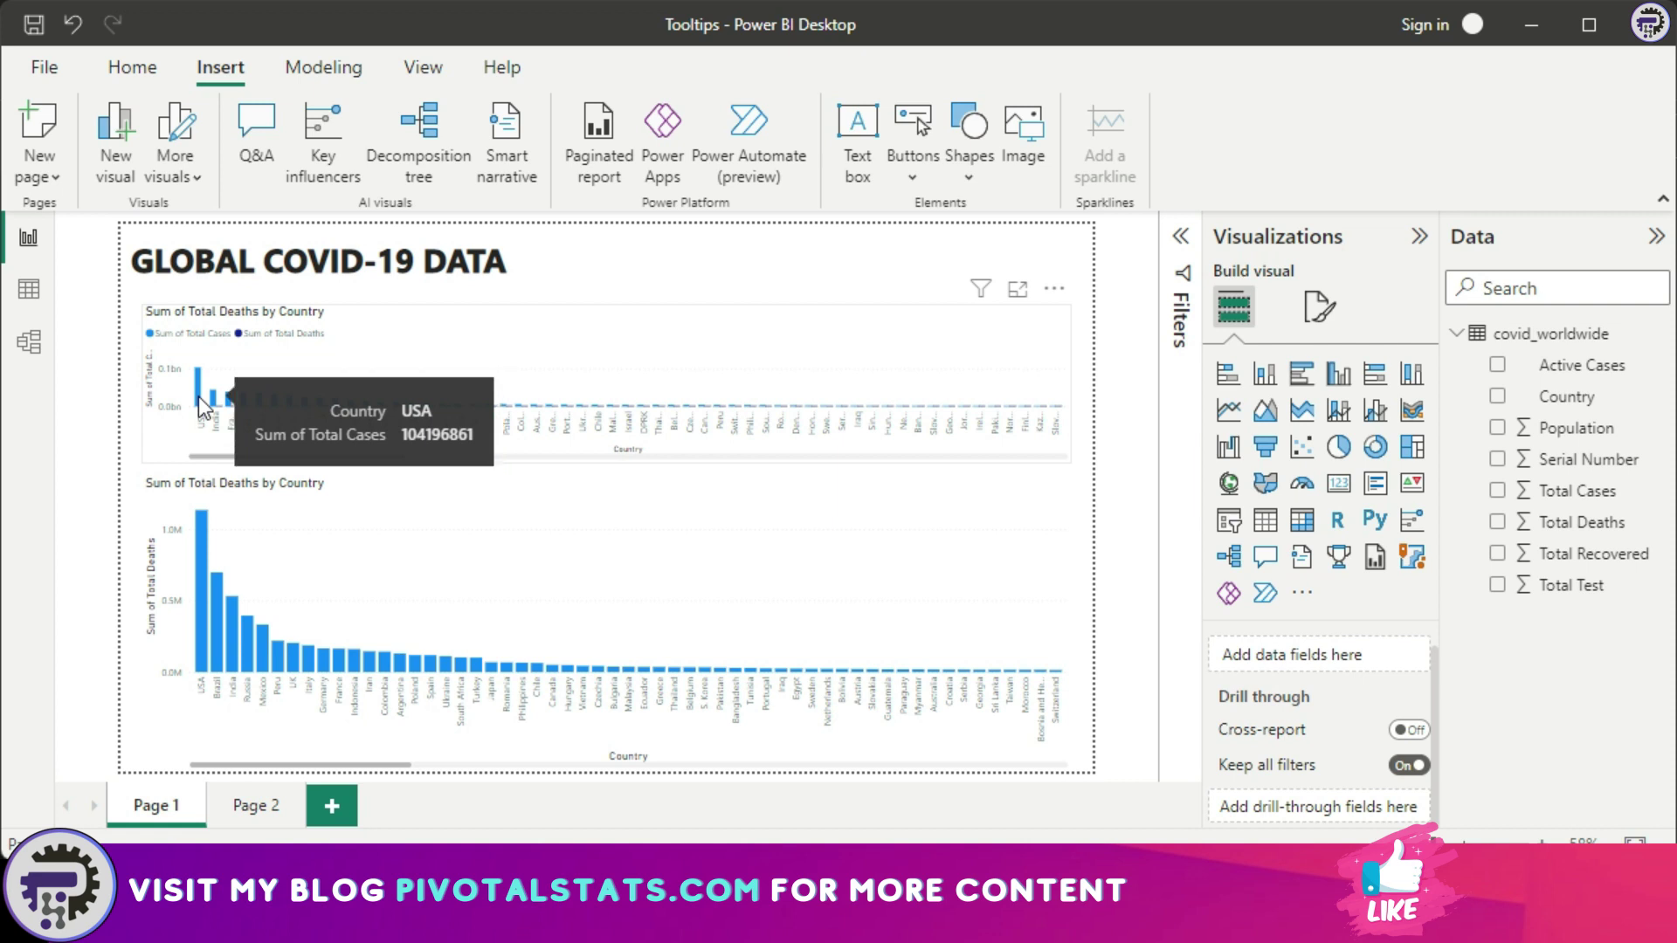
click(1318, 315)
click(893, 359)
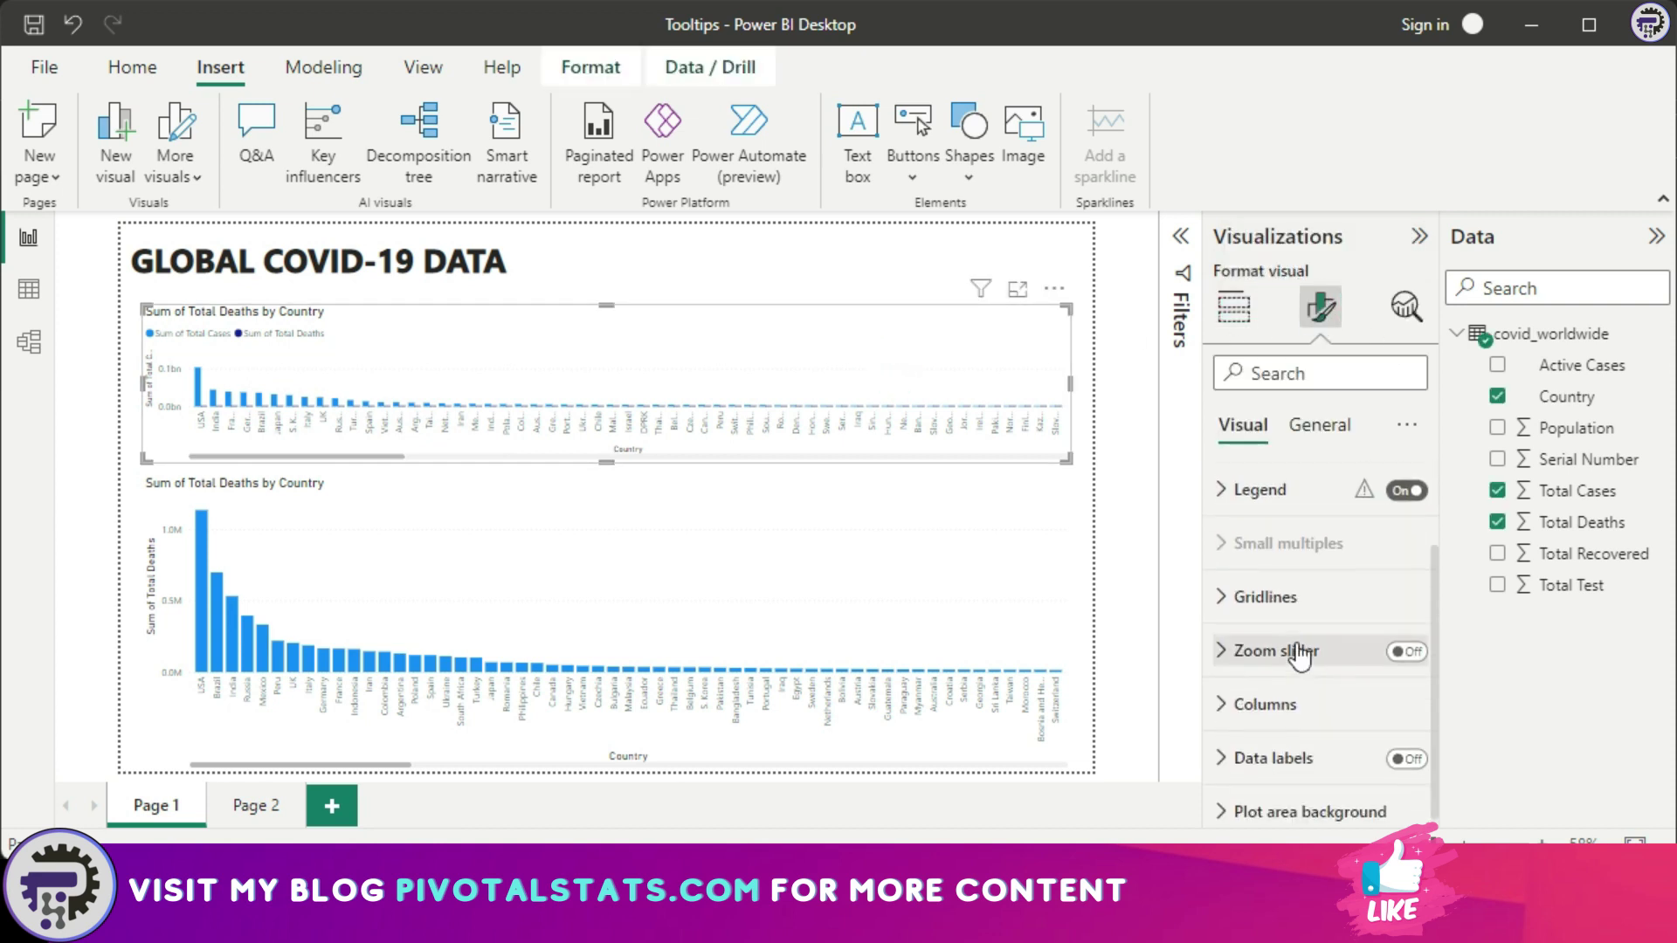
click(1316, 428)
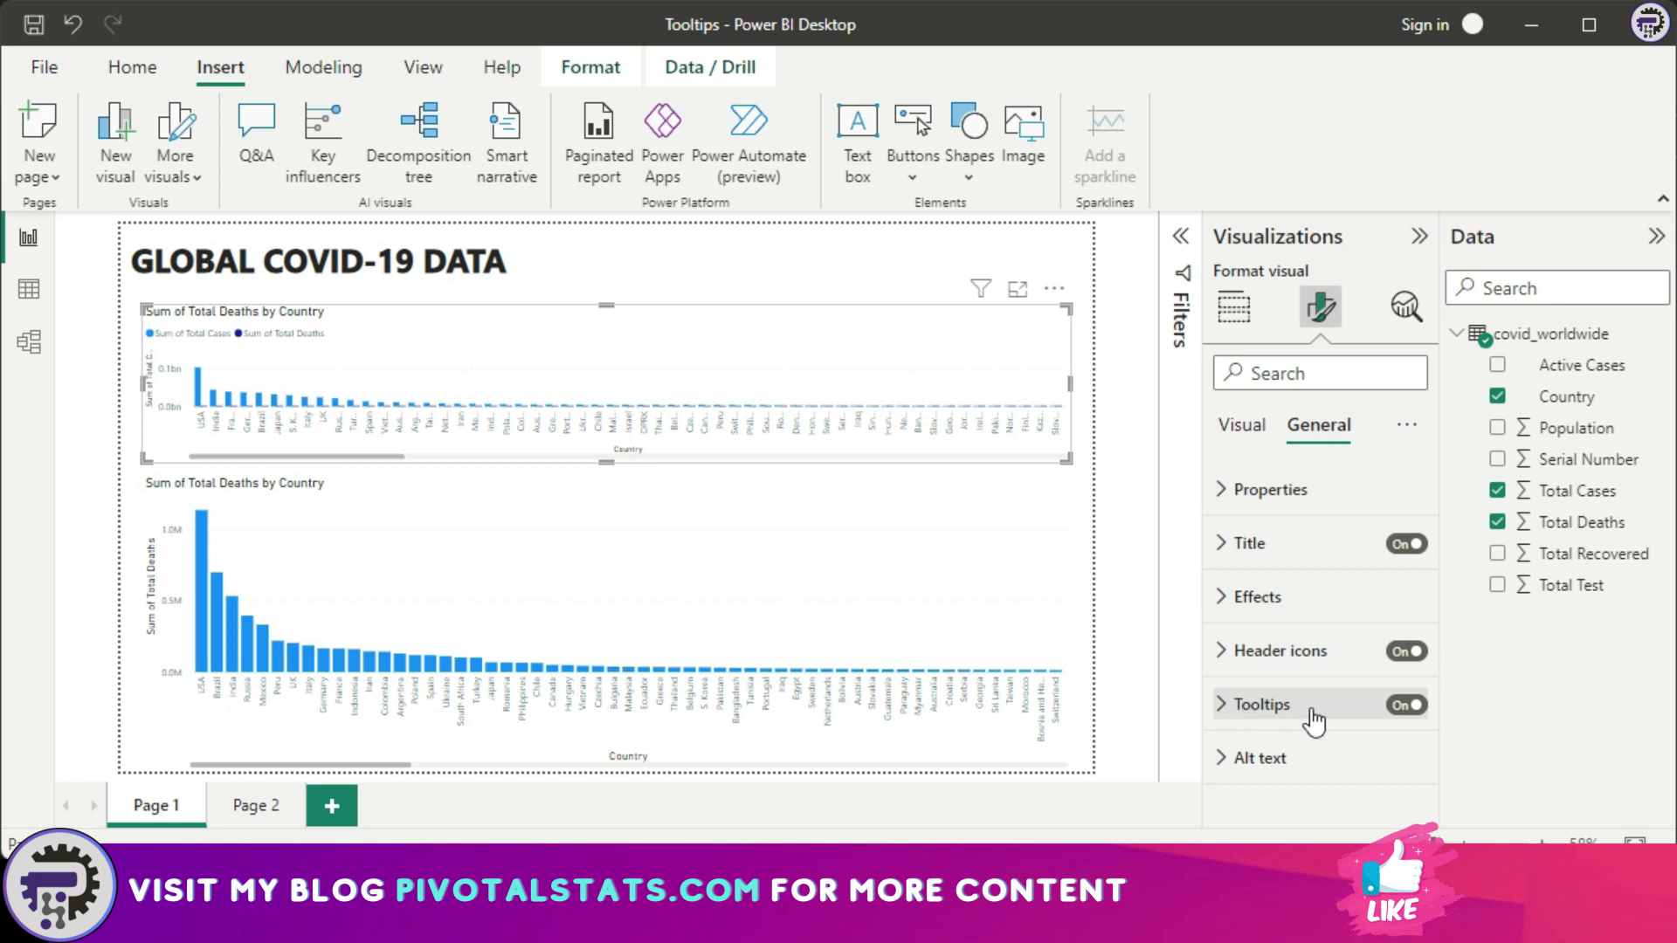
click(1407, 705)
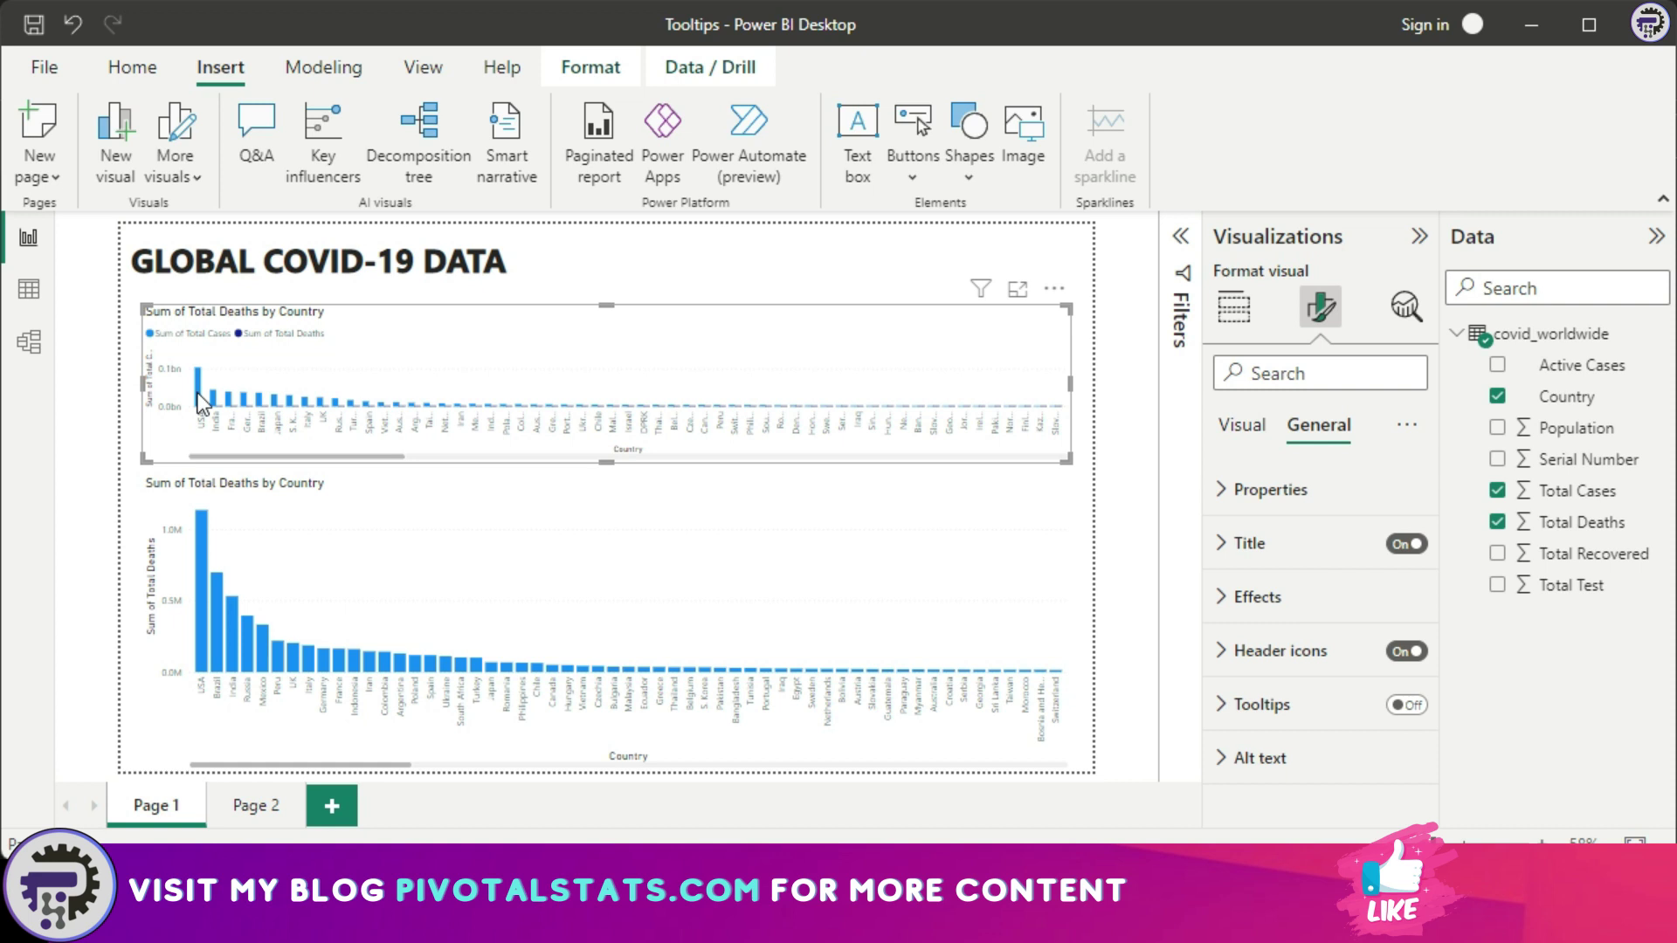
click(1234, 307)
scroll(1385, 667, down, 2)
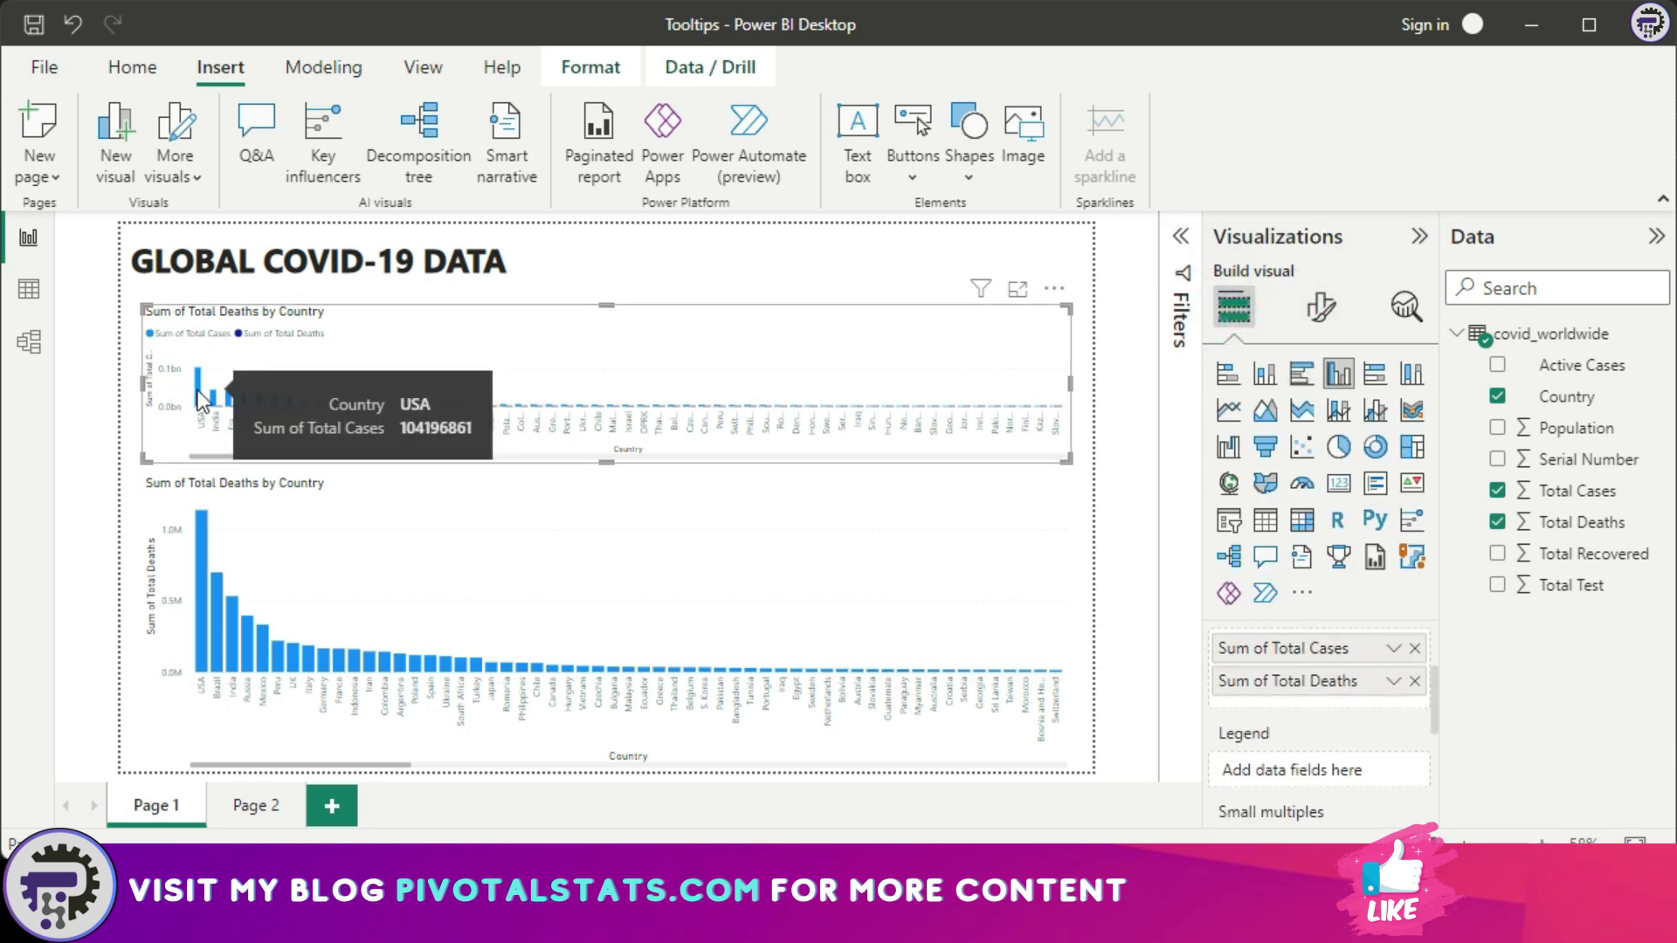
Drop Total Deaths into the top chart's Tooltips well and check the USA bar's tooltip.
scroll(1397, 690, down, 2)
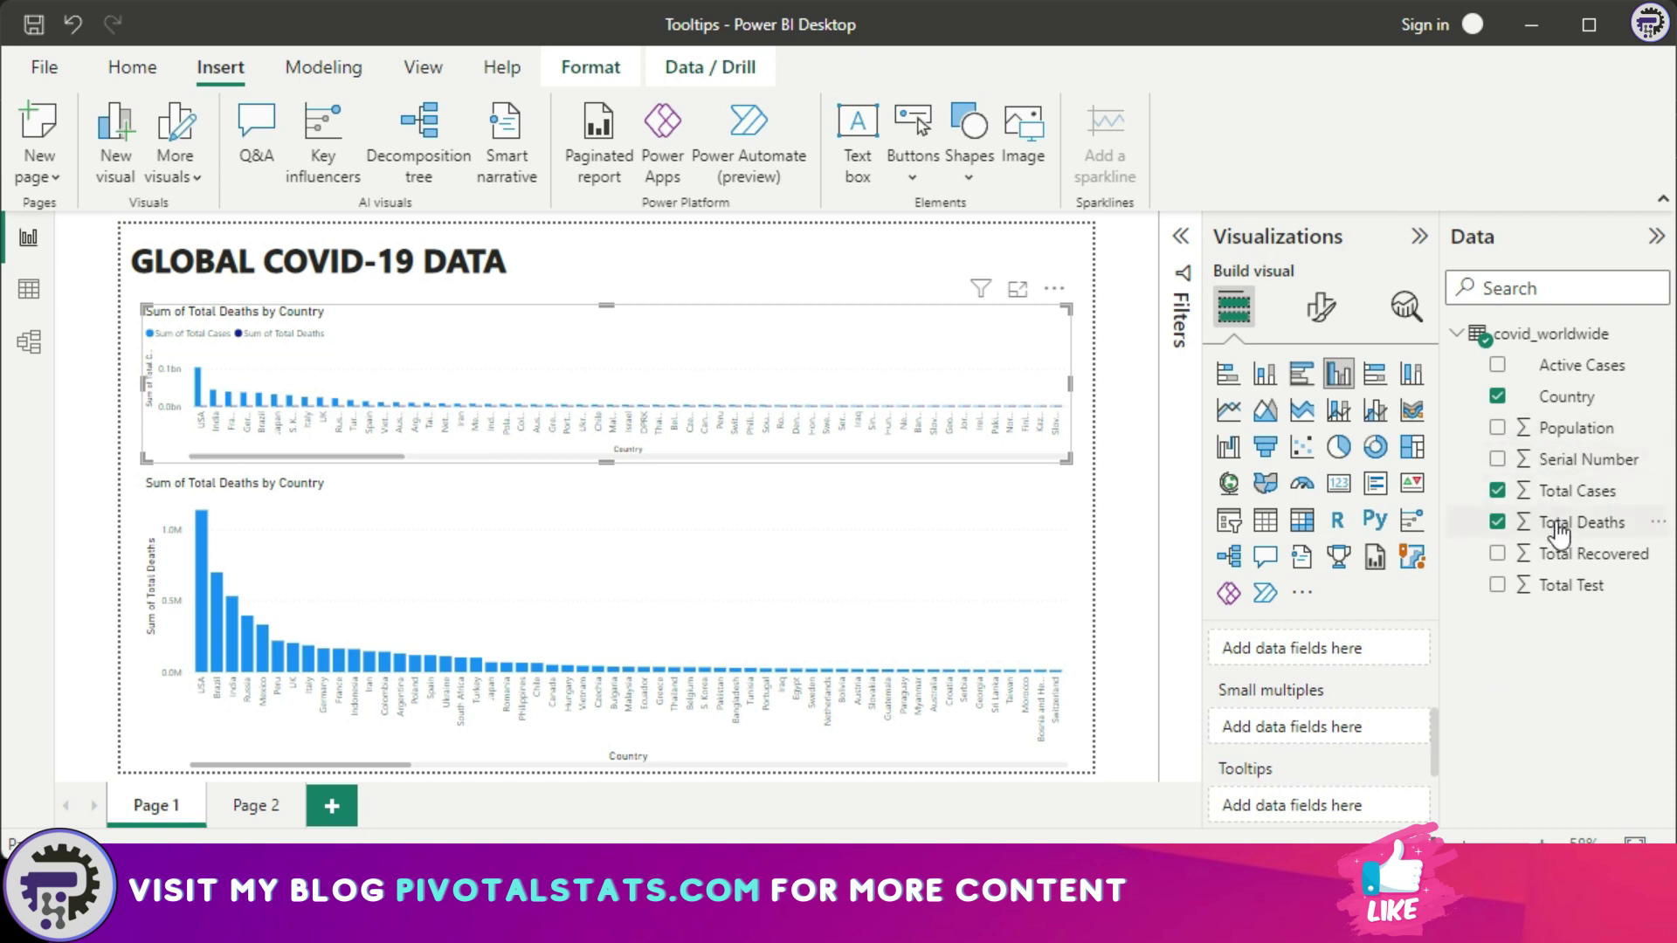
drag(1579, 523, 1319, 692)
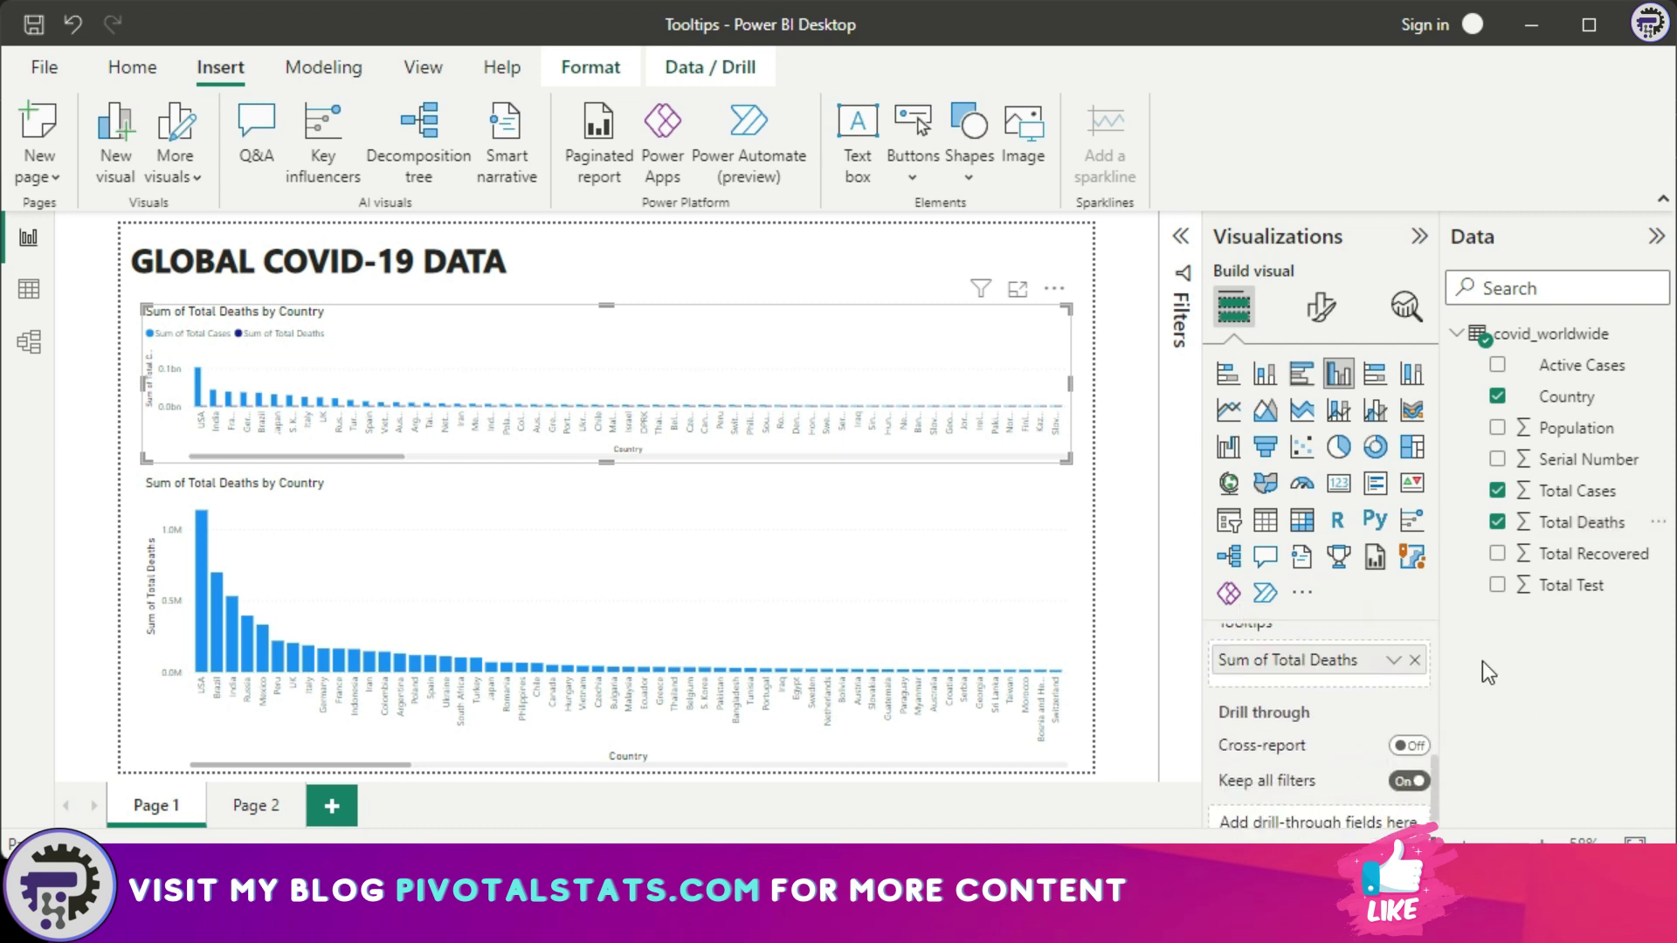
mouse_move(203, 402)
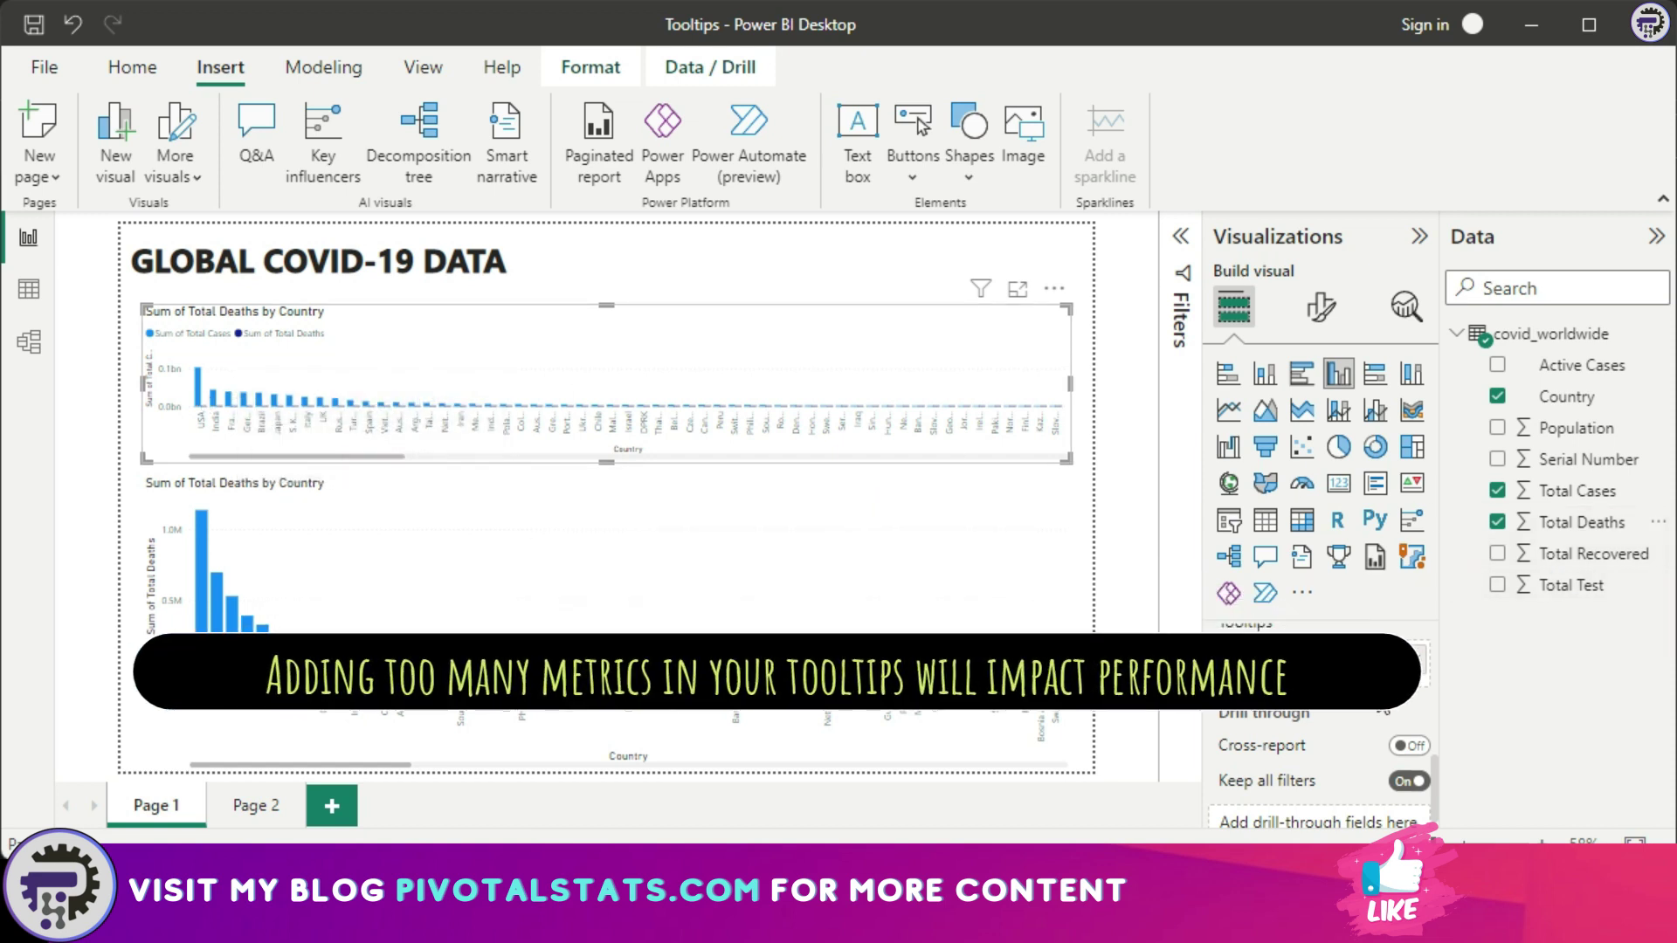
scroll(1319, 751, up, 2)
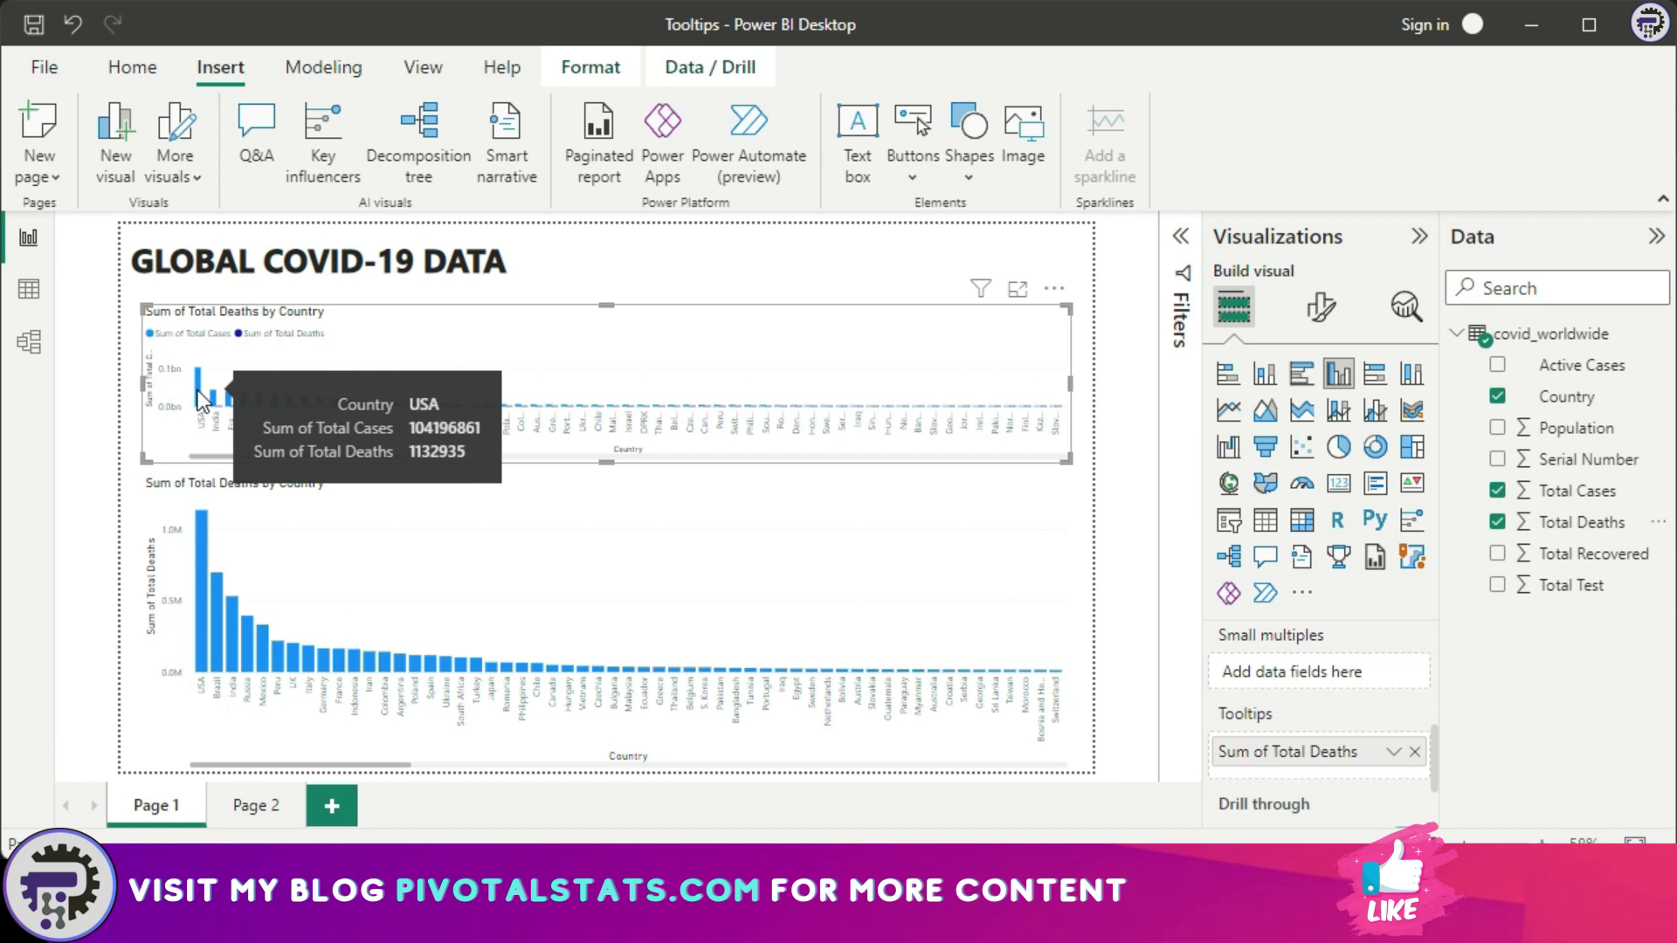
click(884, 259)
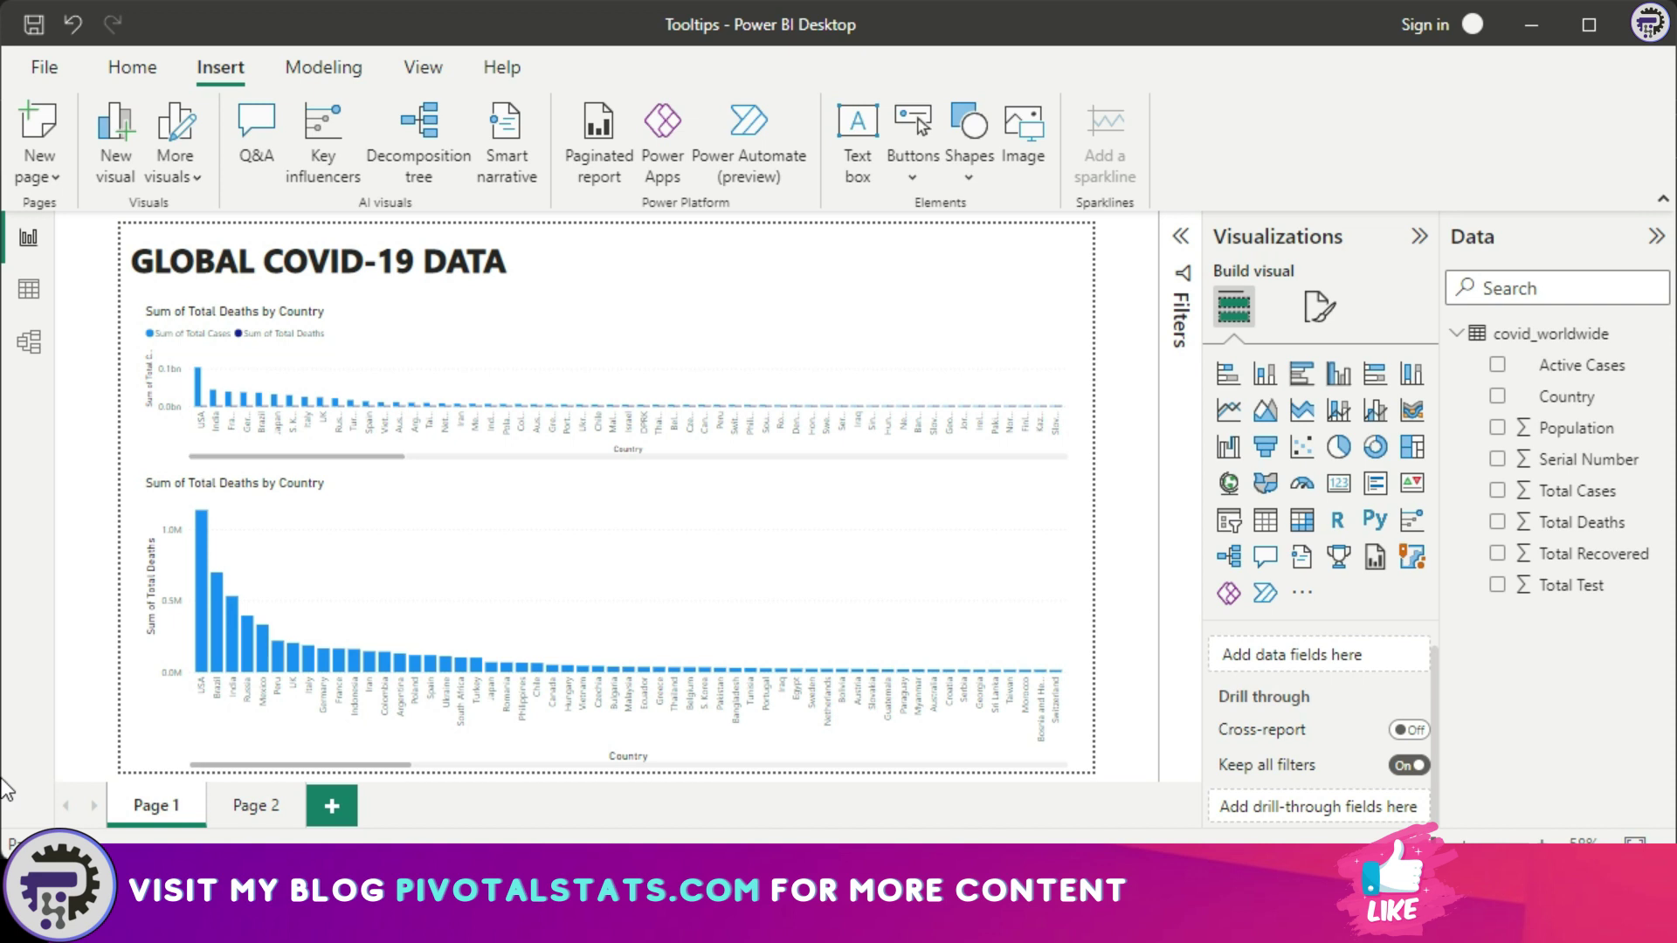
Preview the lower chart's tooltip, then add a new blank Page 3.
mouse_move(203, 668)
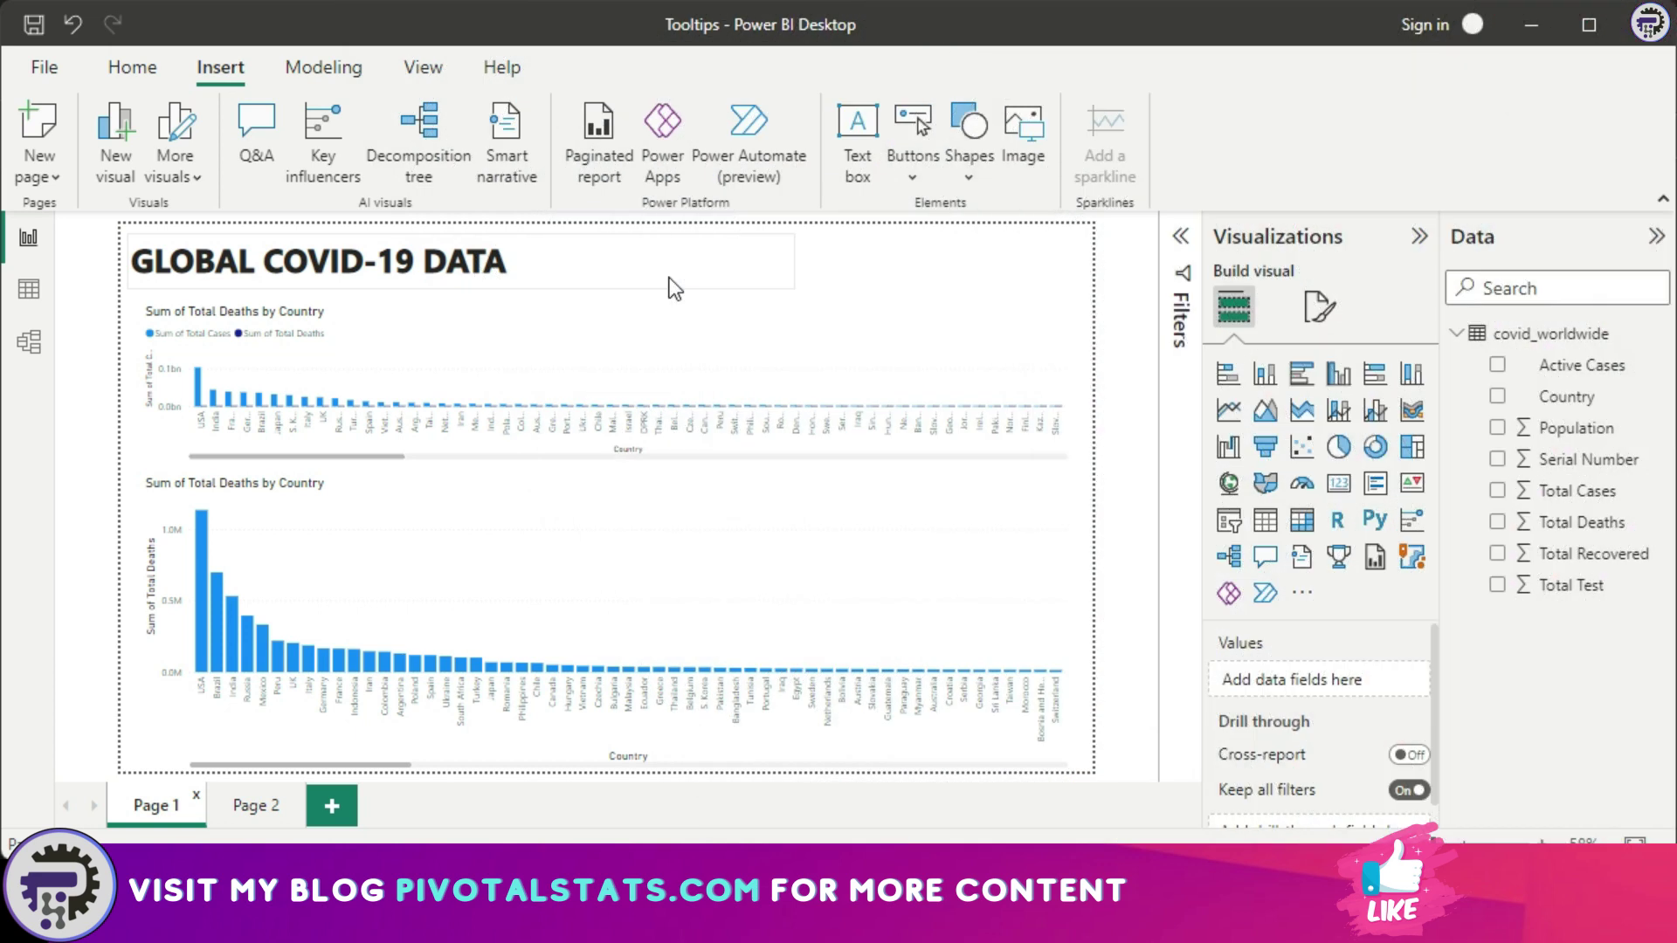
click(332, 806)
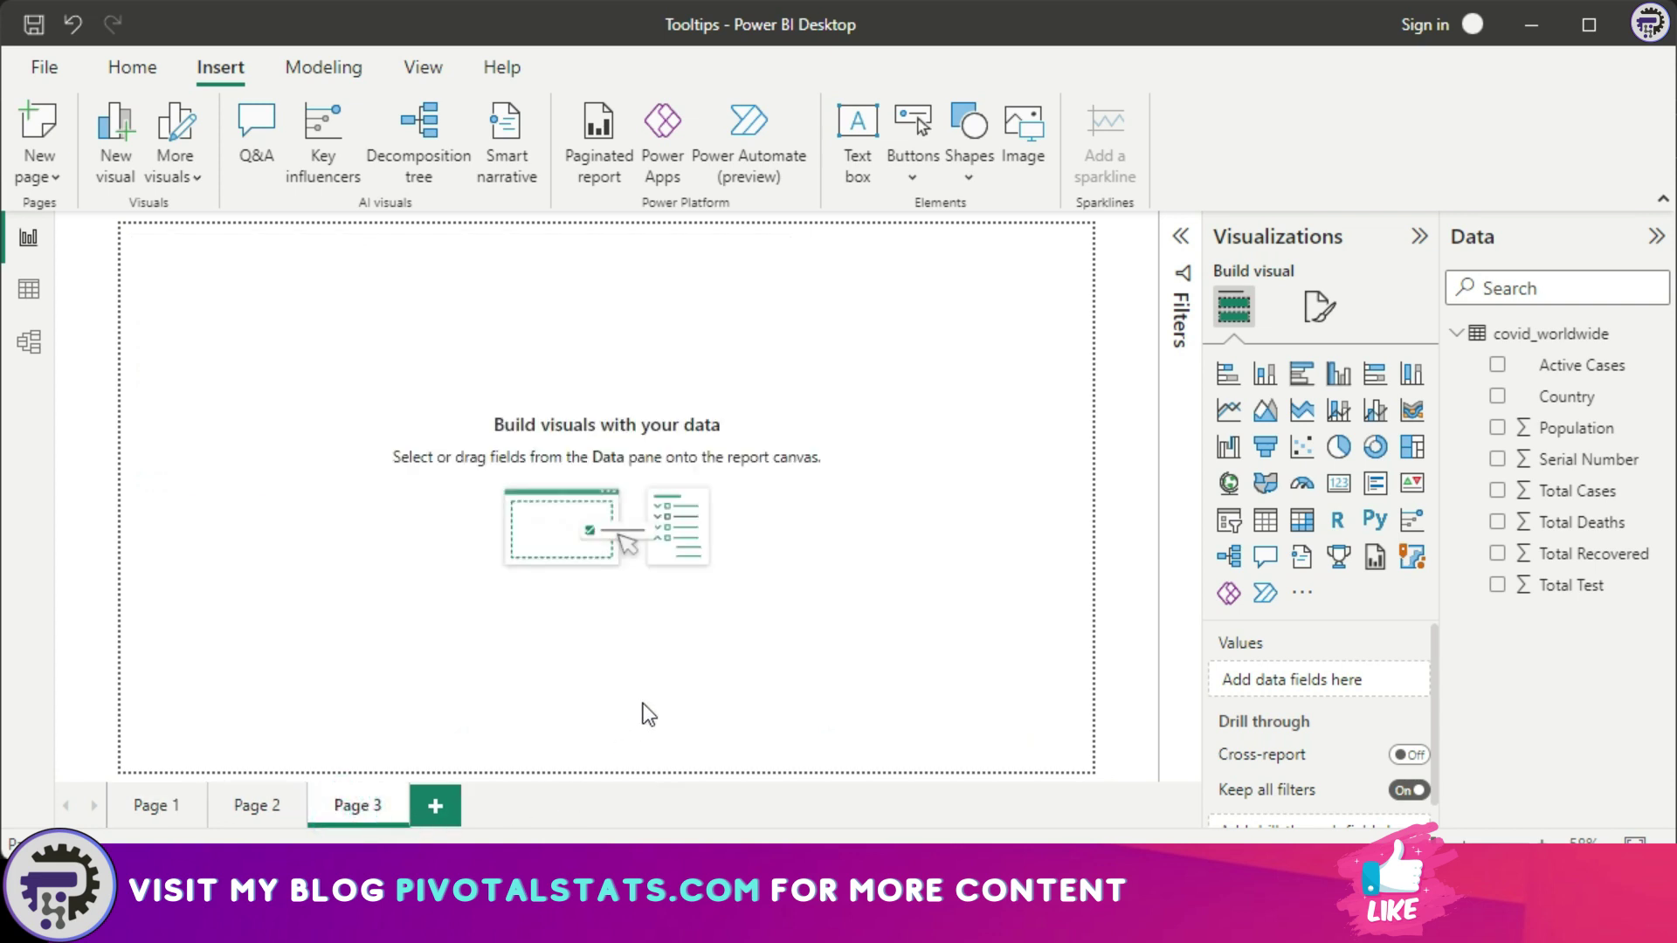
Copy the report title text box from Page 1 and paste it onto Page 3.
click(166, 807)
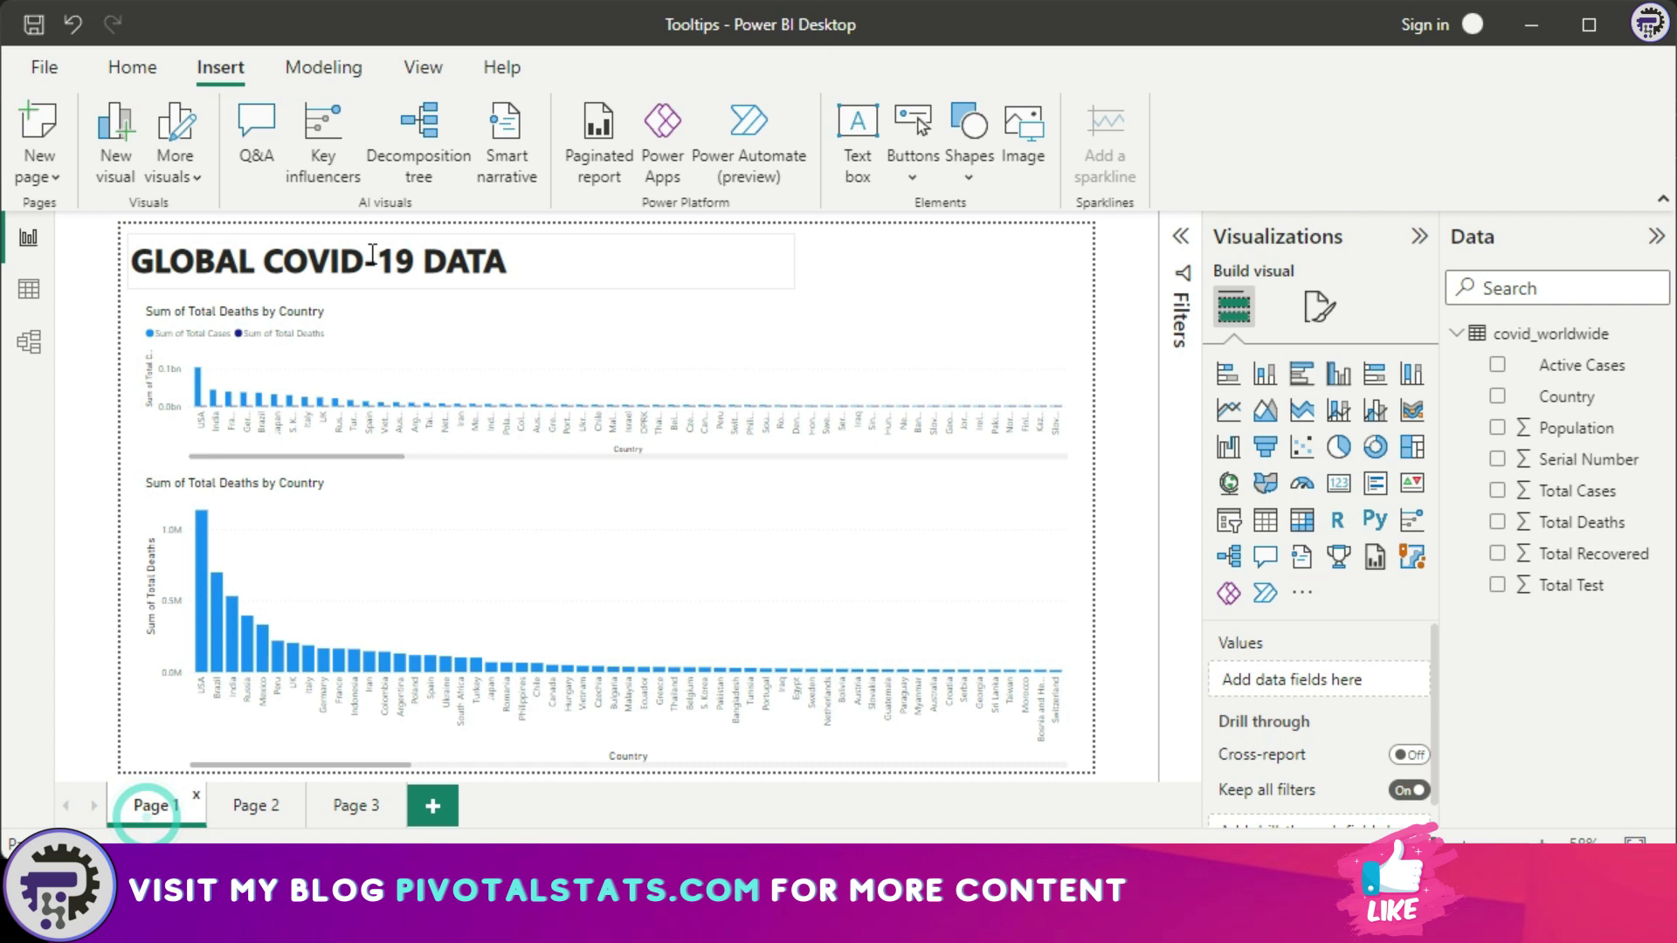
click(376, 261)
click(582, 289)
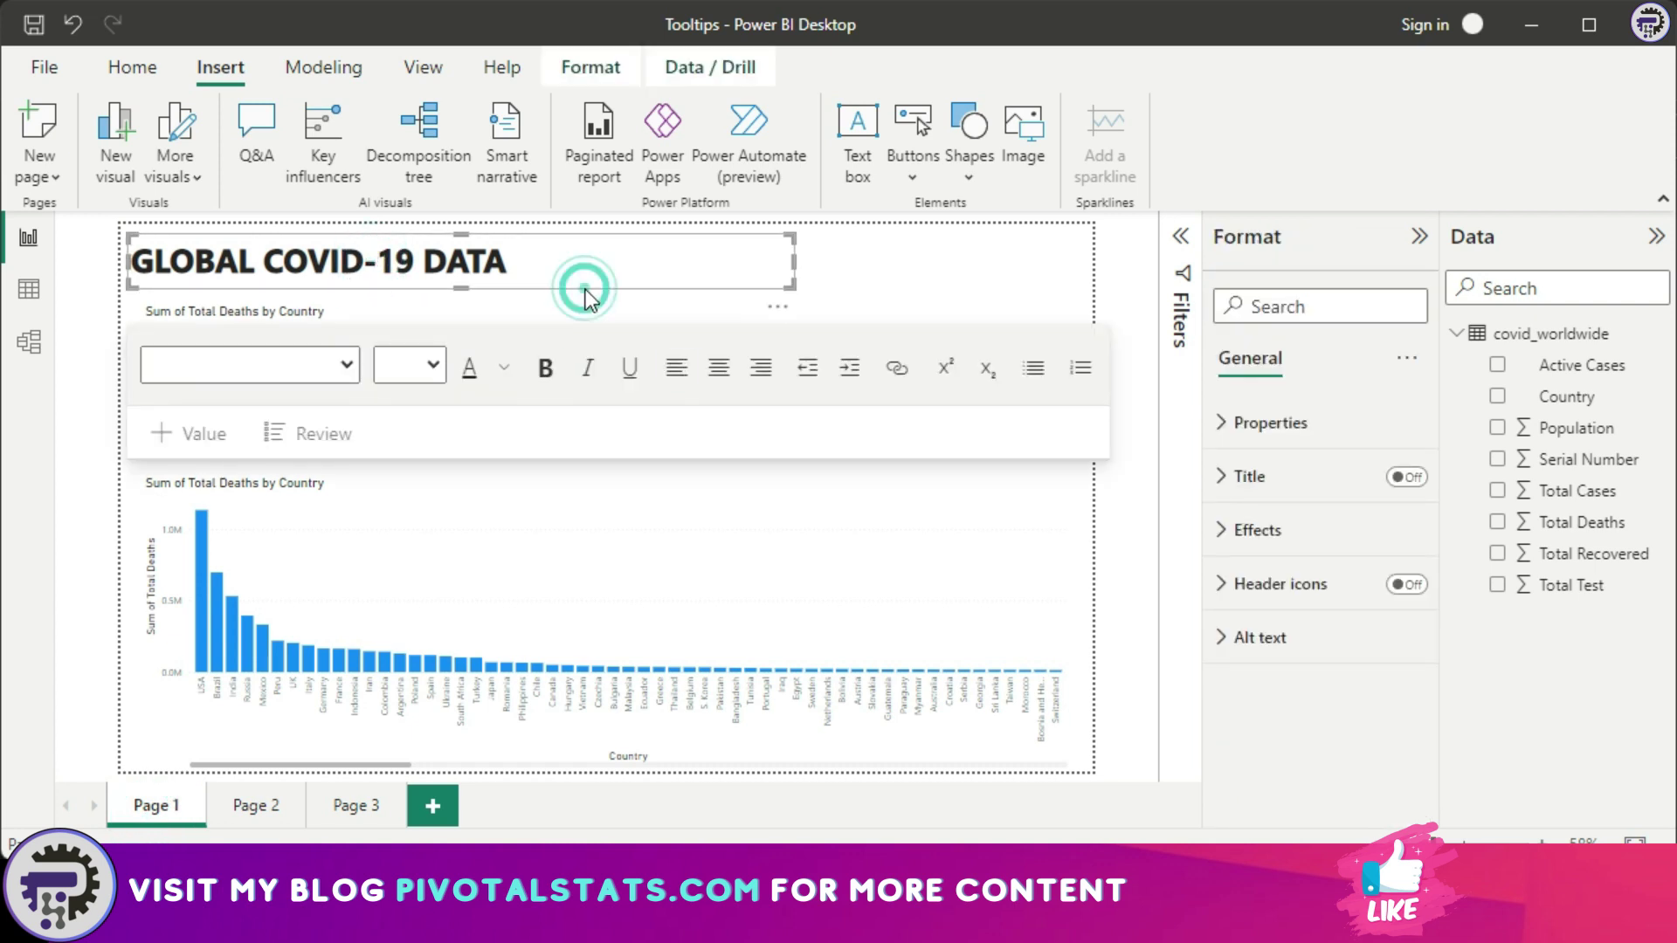
click(357, 798)
key(ctrl+v)
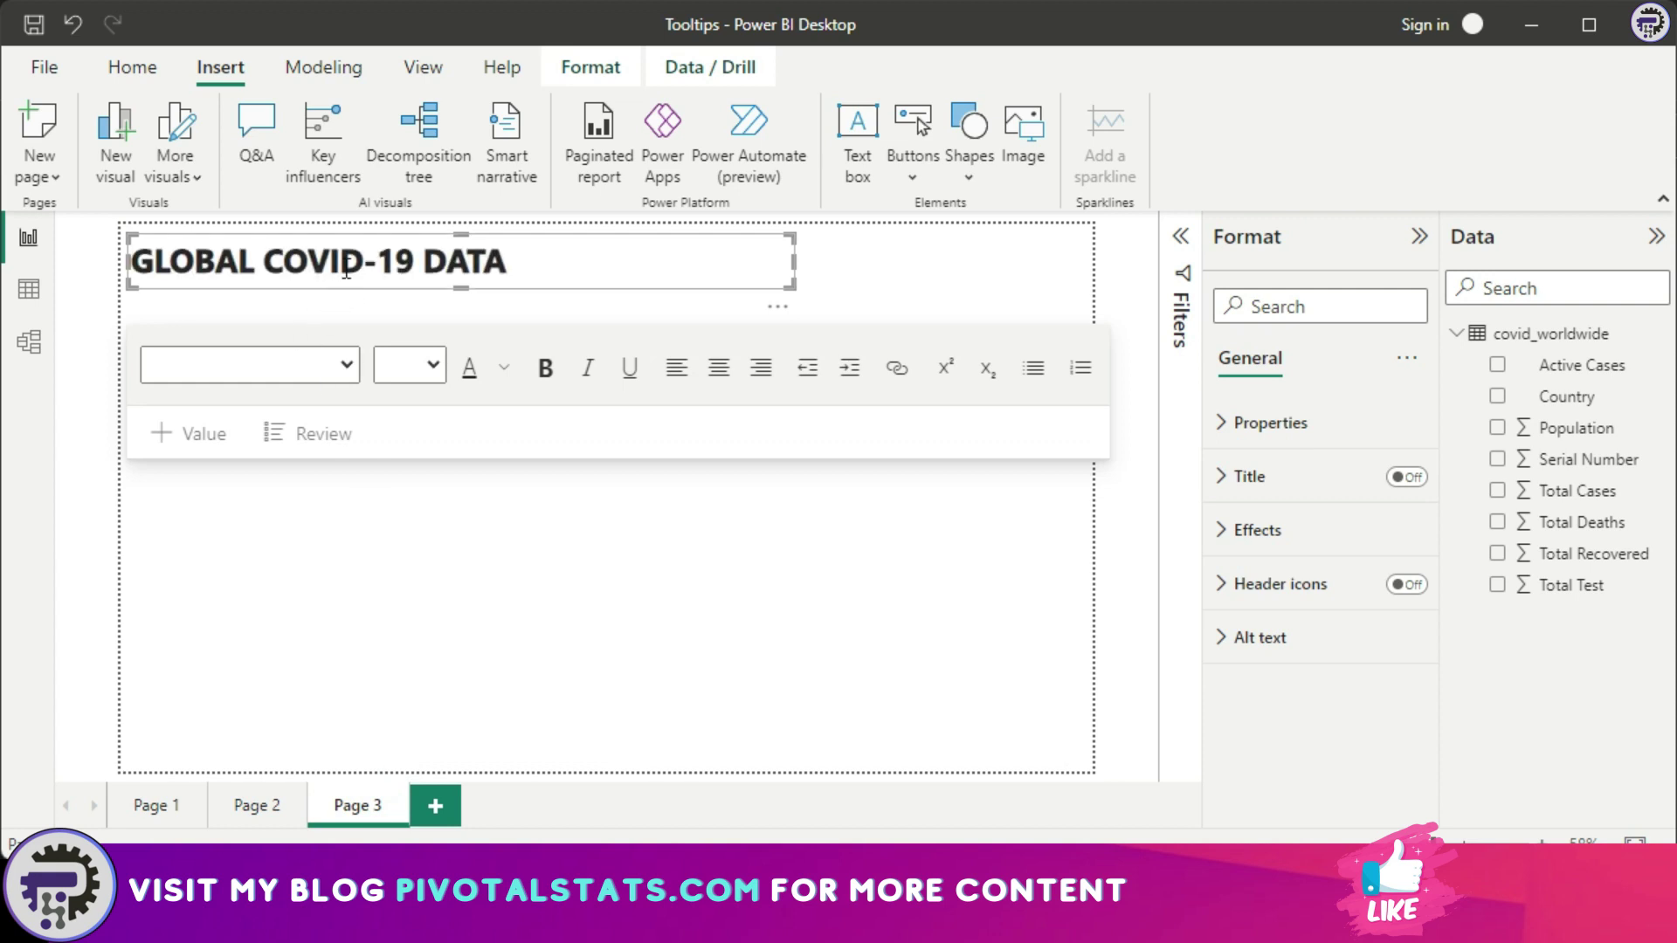
Delete GLOBAL from the pasted title so it reads COVID-19 DATA.
drag(272, 261, 111, 266)
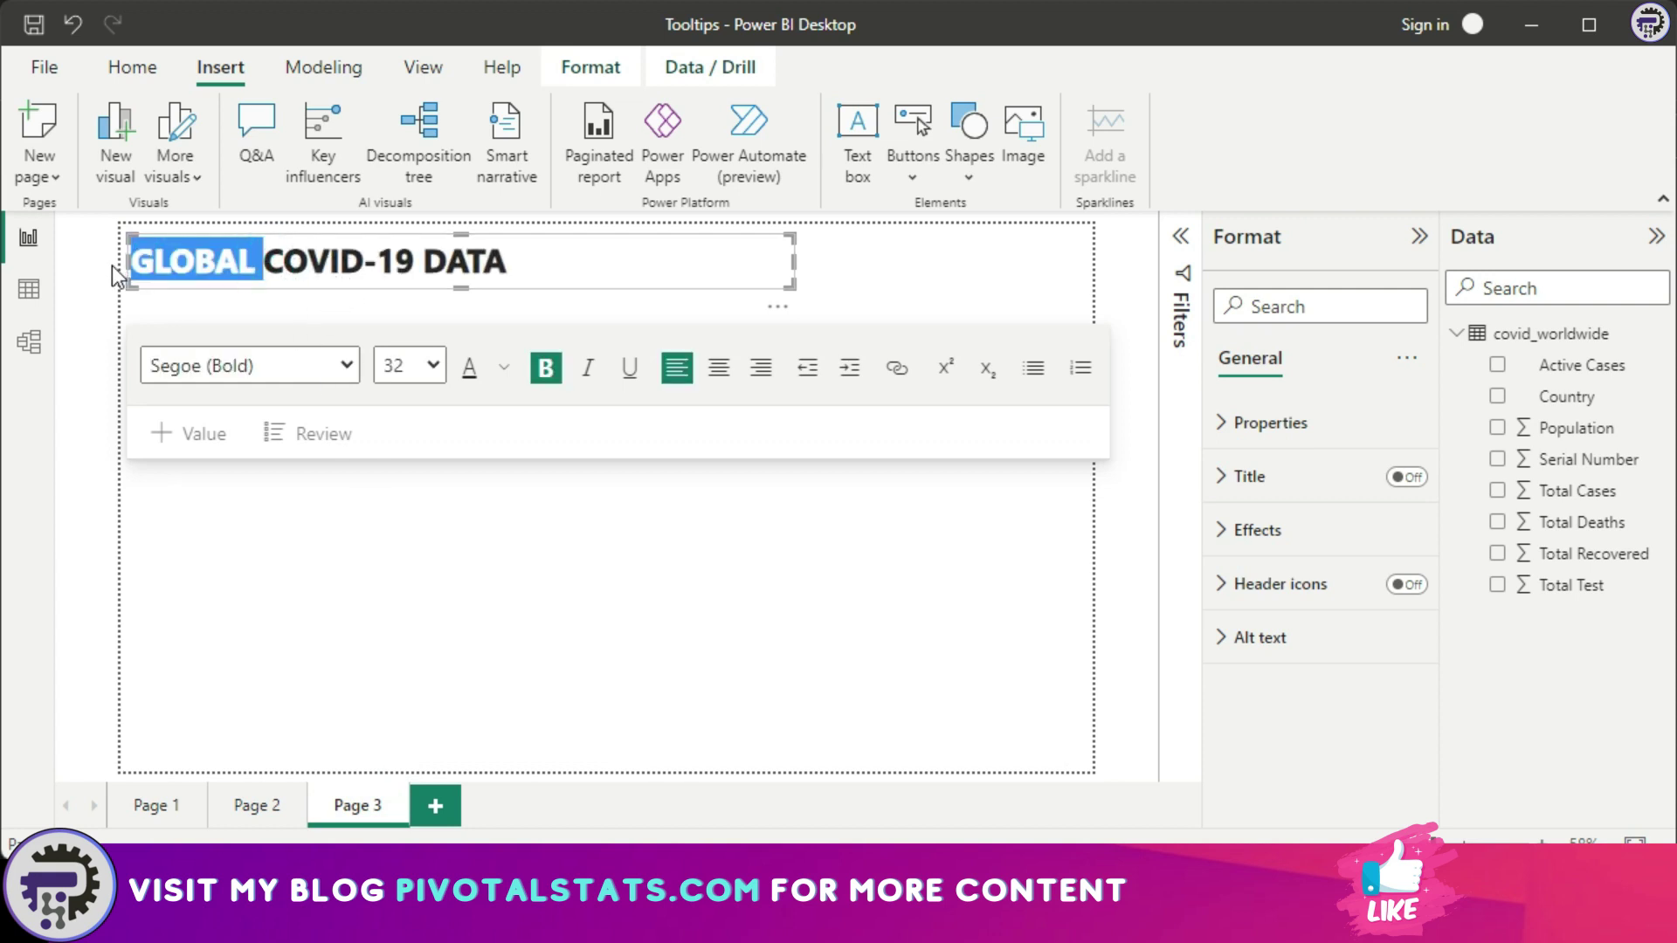
key(BackSpace)
key(Right)
key(Right)
key(Right)
key(Right)
key(Right)
key(Right)
key(Right)
key(Right)
key(Right)
key(Right)
key(Left)
text(Cuo)
key(BackSpace)
key(BackSpace)
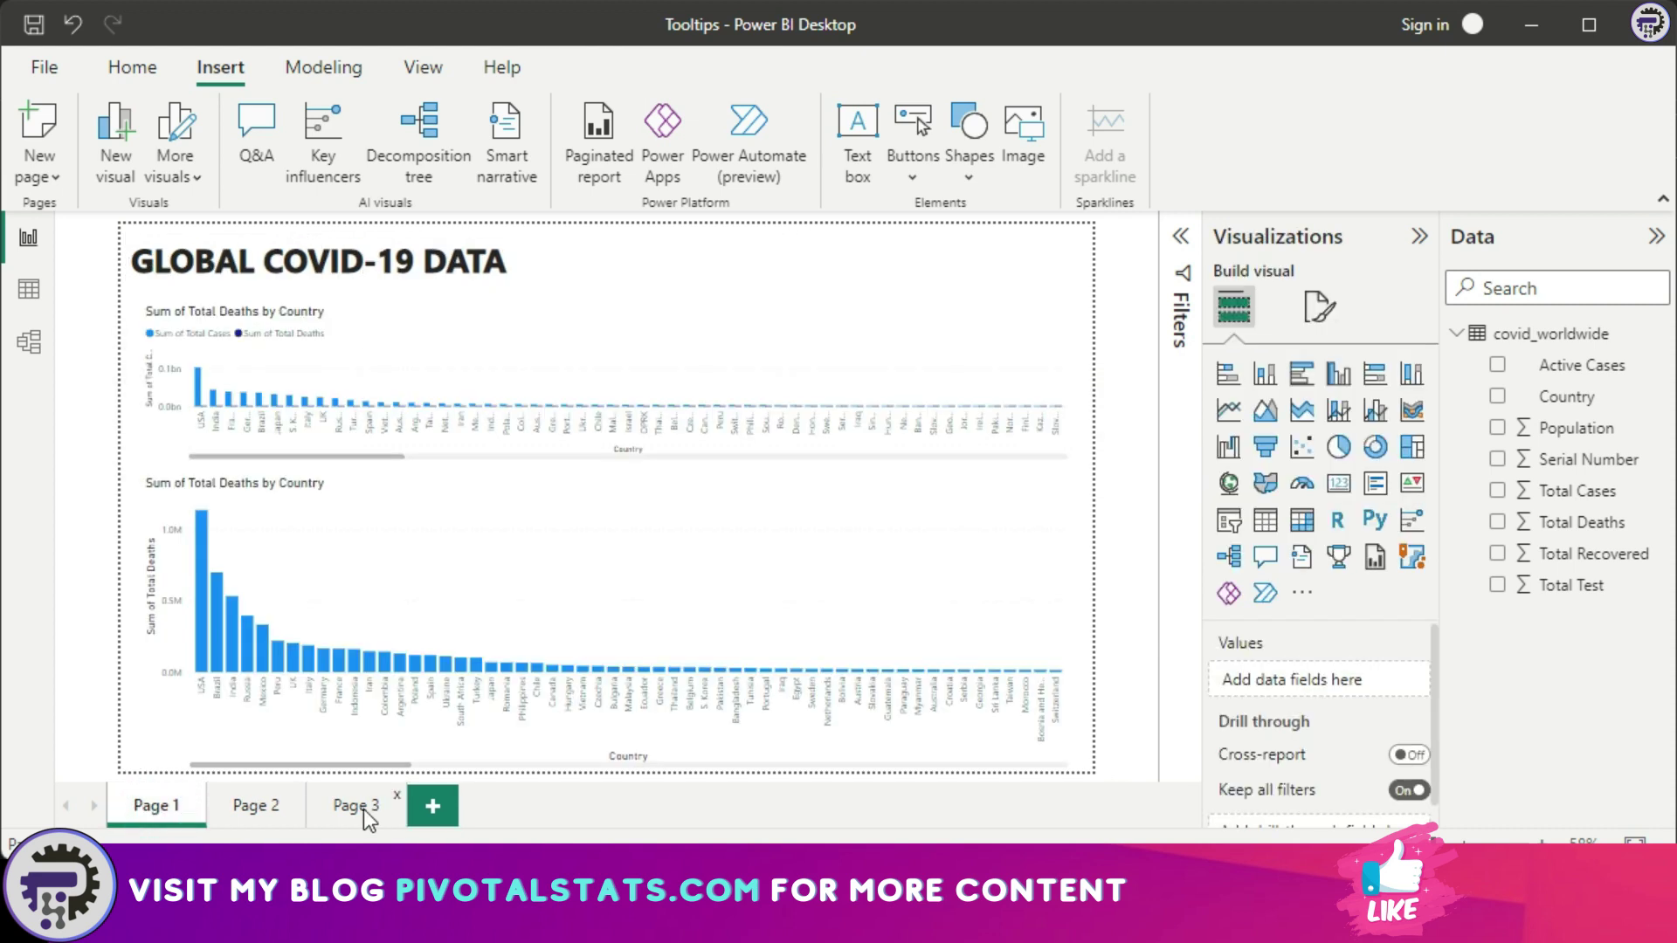
click(363, 809)
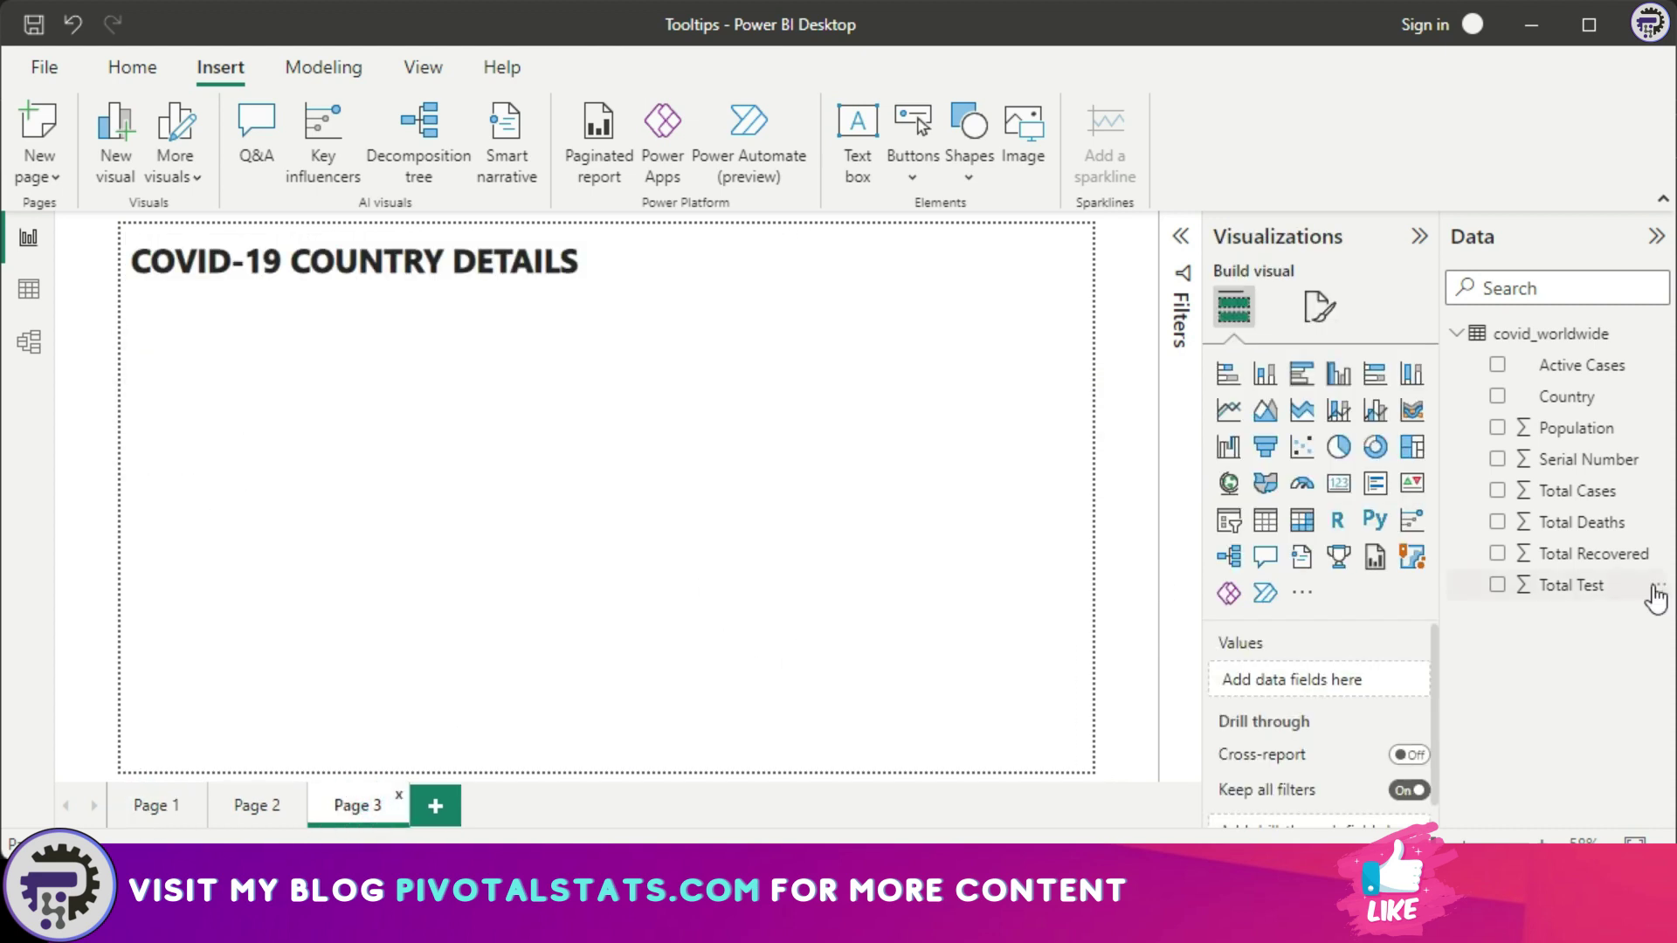
Create four cards below the title: Population, Total Cases, Total Deaths and Total Recovered.
click(1498, 427)
click(1339, 483)
drag(240, 437, 240, 384)
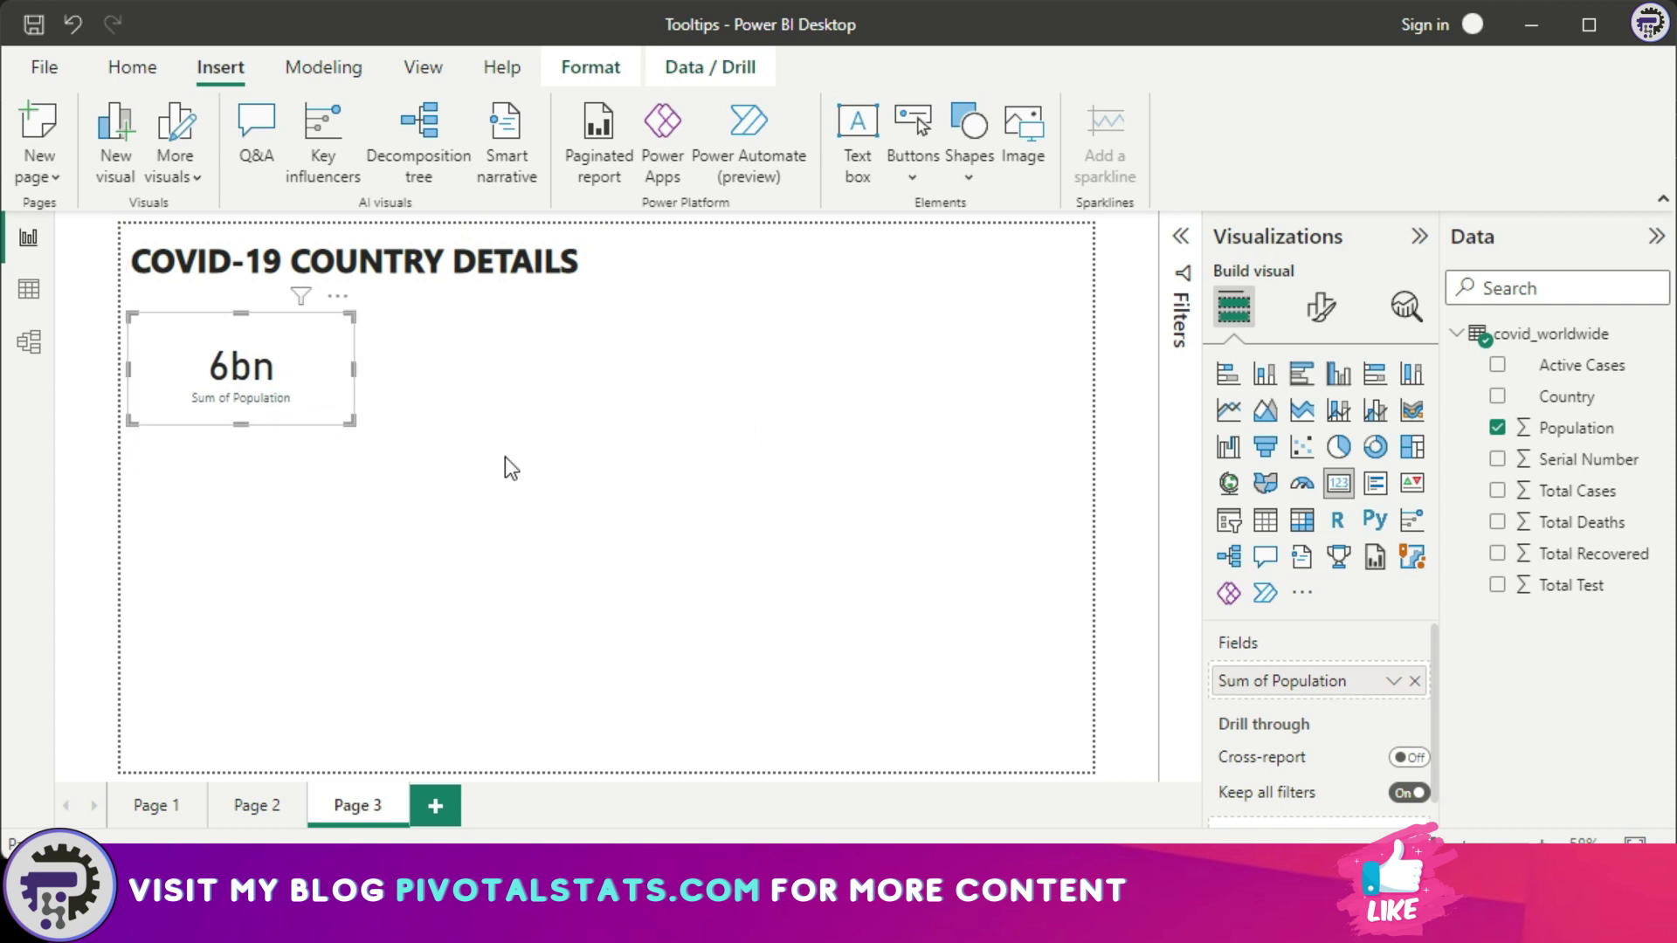
key(ctrl+c)
key(ctrl+v)
drag(1503, 491, 1363, 681)
key(ctrl+c)
key(ctrl+v)
click(1415, 681)
drag(1572, 522, 1054, 416)
click(1497, 554)
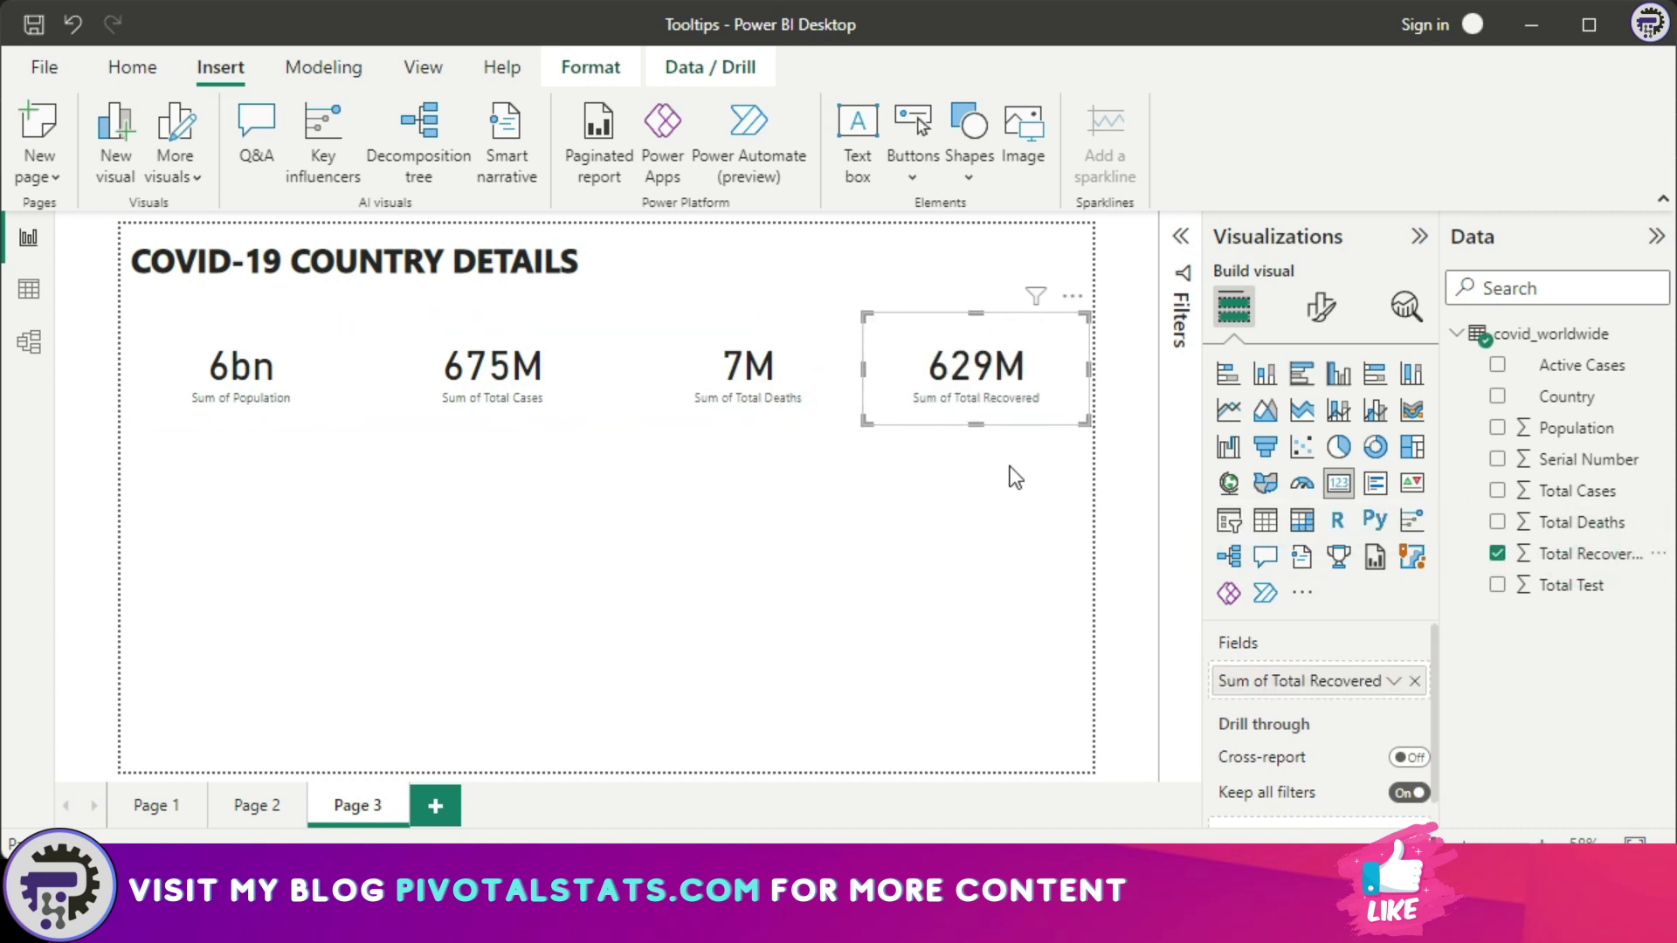
Select all four cards and distribute them horizontally using Format > Align.
ctrl+click(244, 371)
ctrl+click(476, 392)
ctrl+click(774, 379)
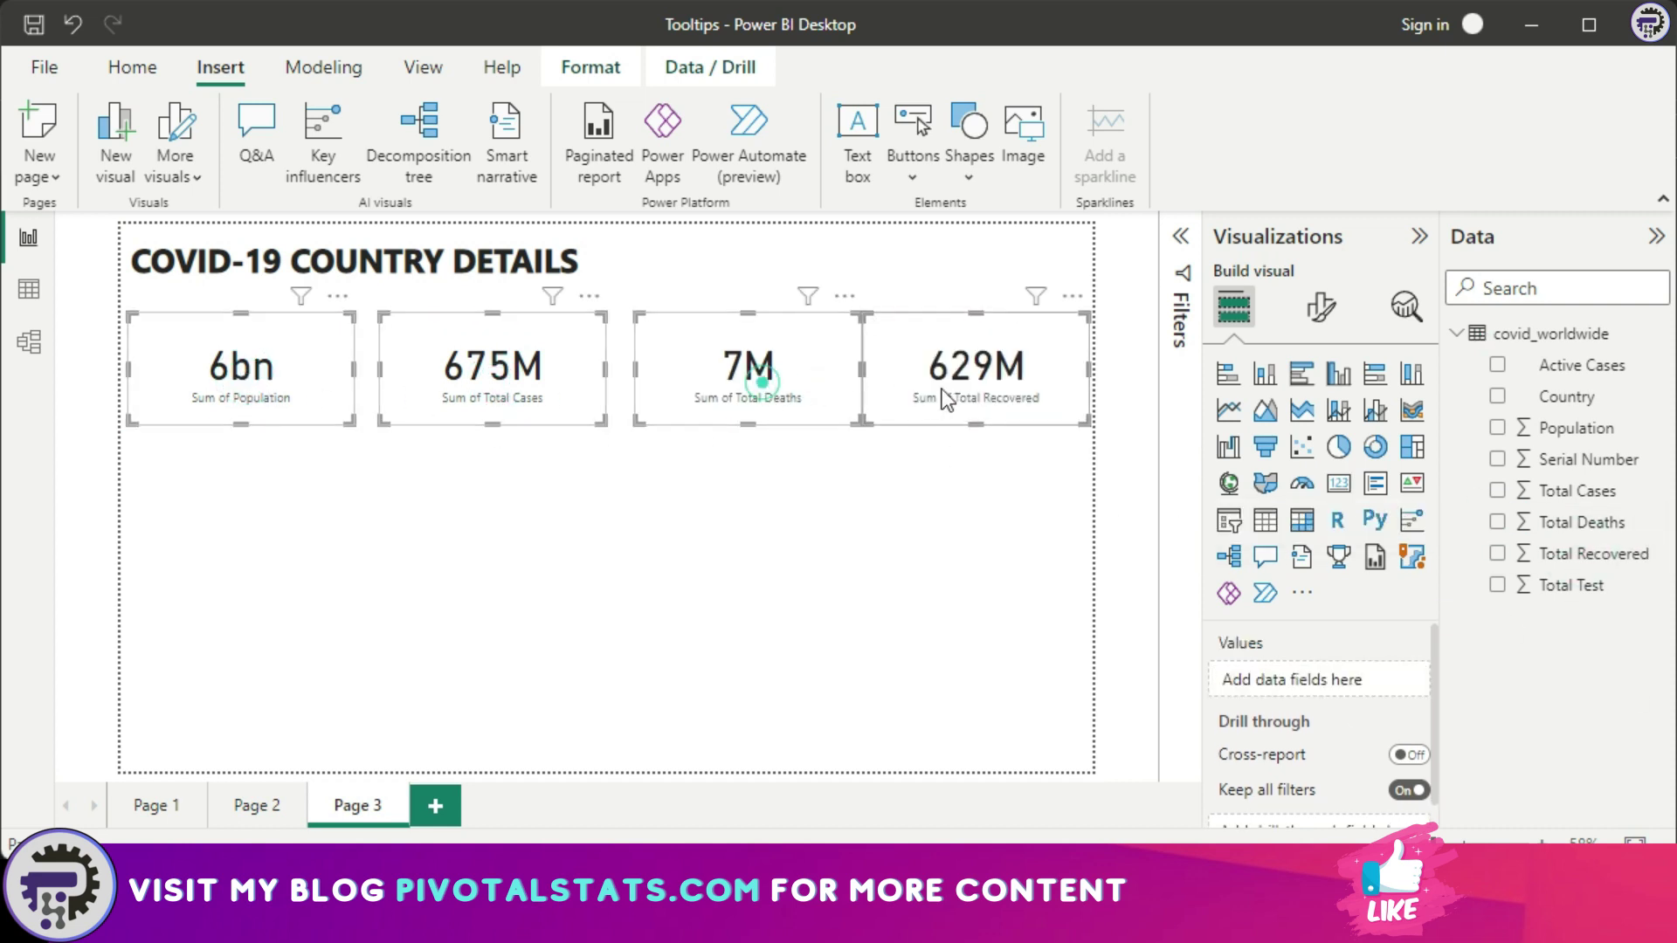
click(700, 66)
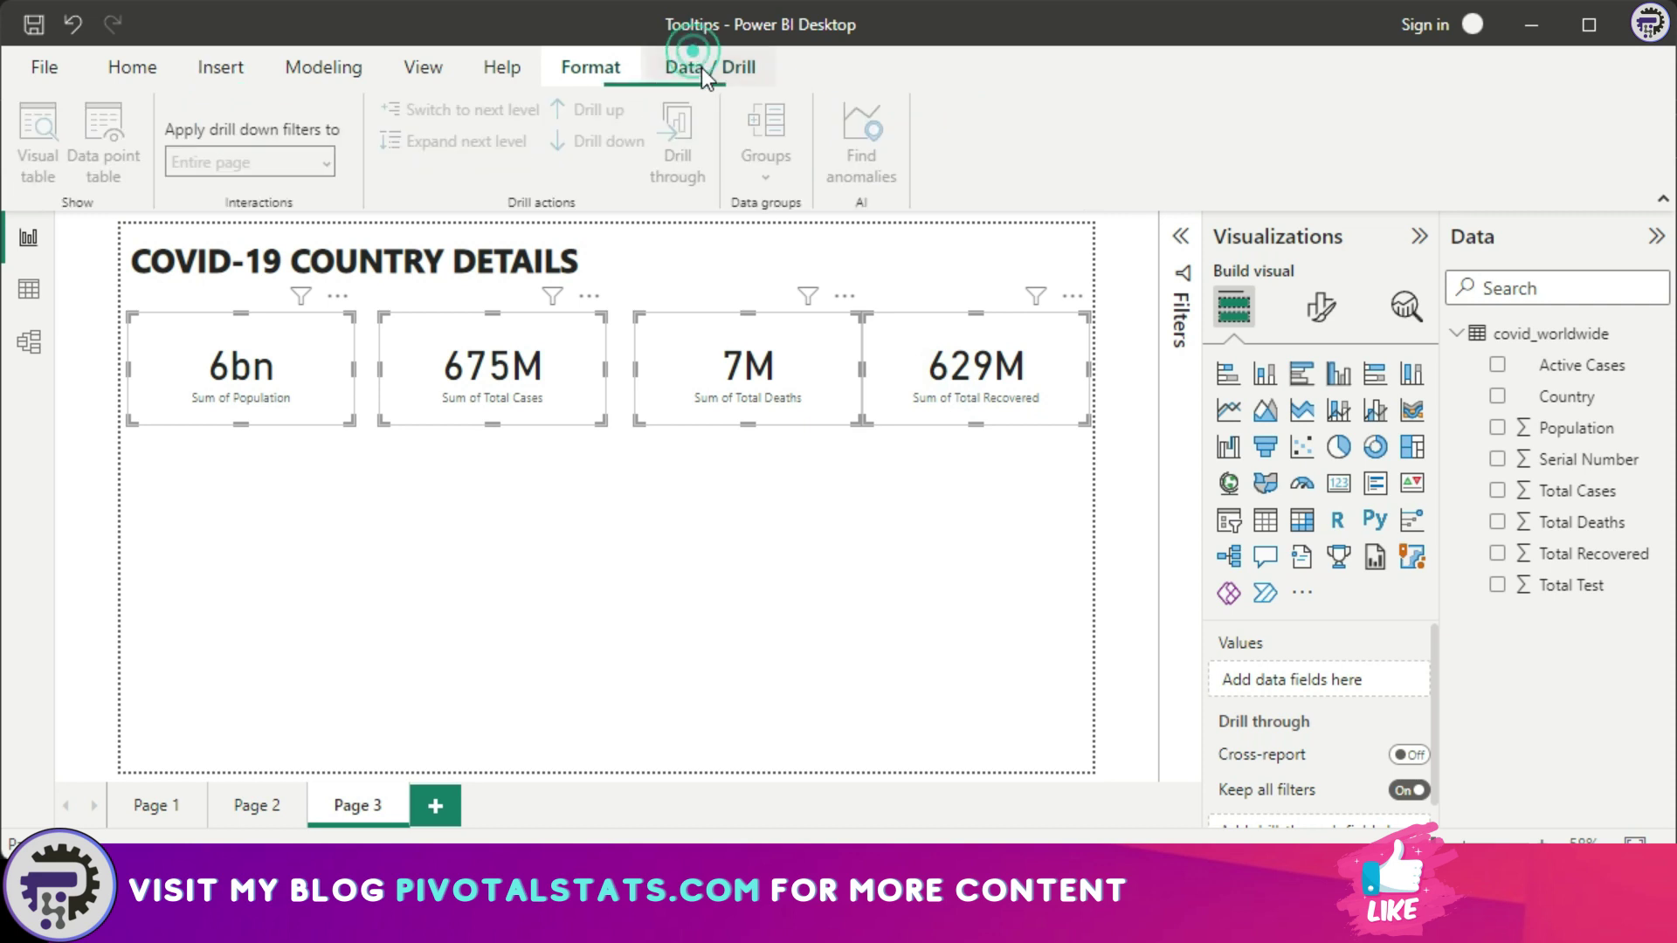
click(592, 68)
click(554, 164)
click(666, 393)
click(569, 166)
click(673, 489)
ctrl+click(300, 405)
click(550, 579)
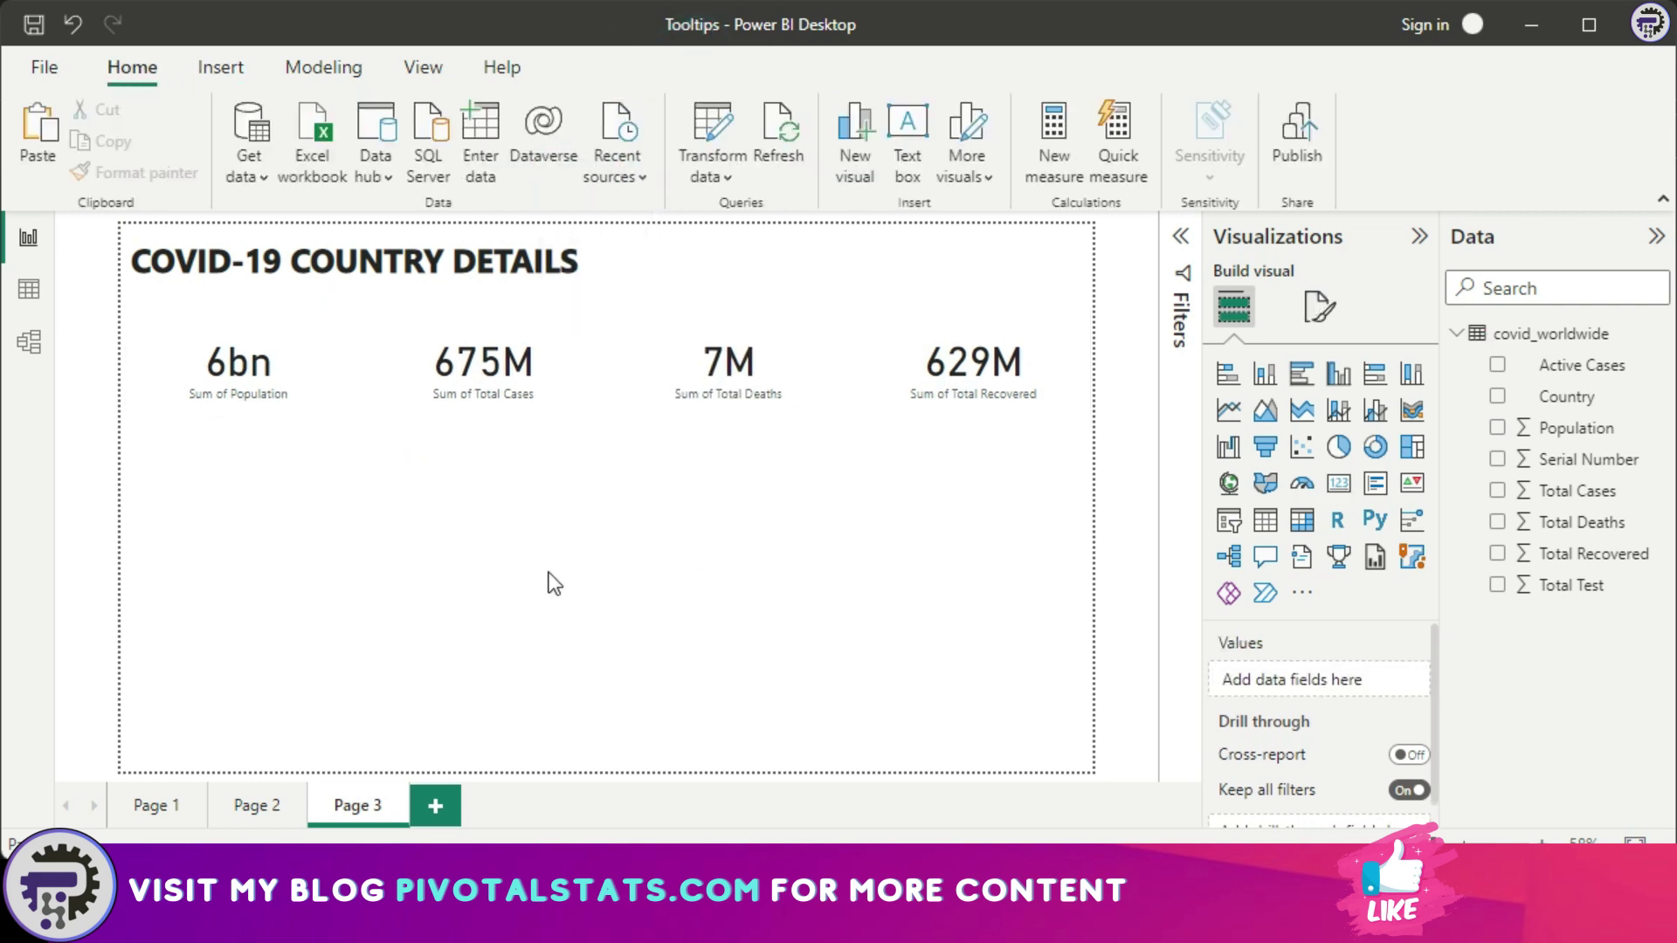
click(914, 614)
Set Page 3's wallpaper colour to black in Format page.
click(1321, 308)
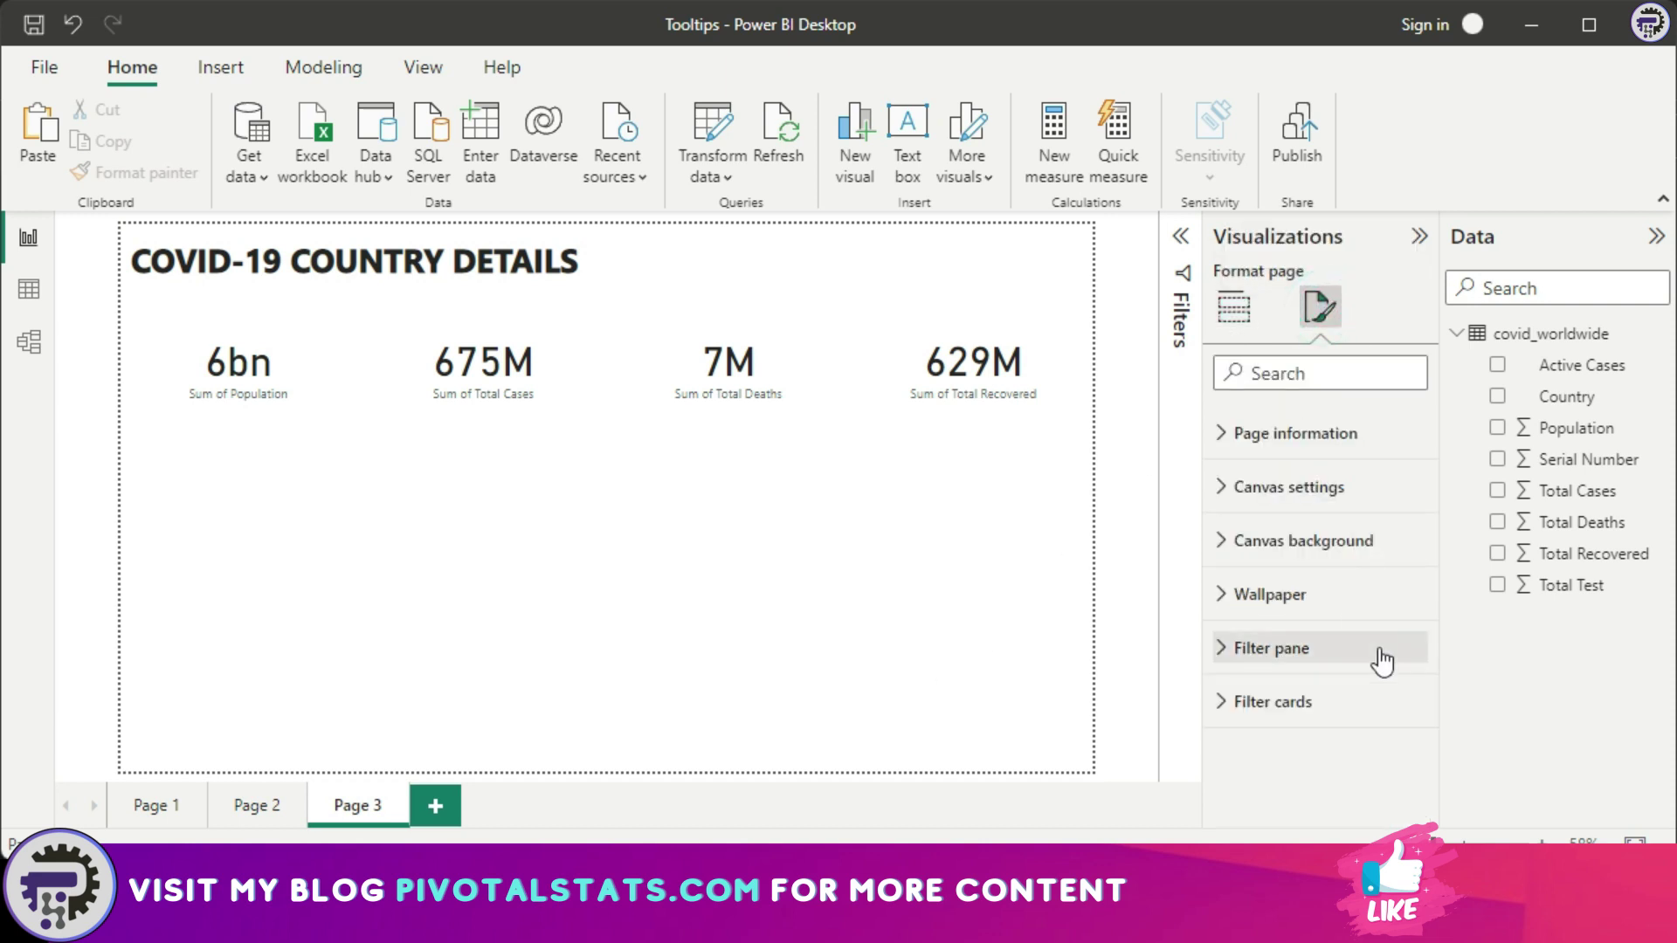
click(1258, 598)
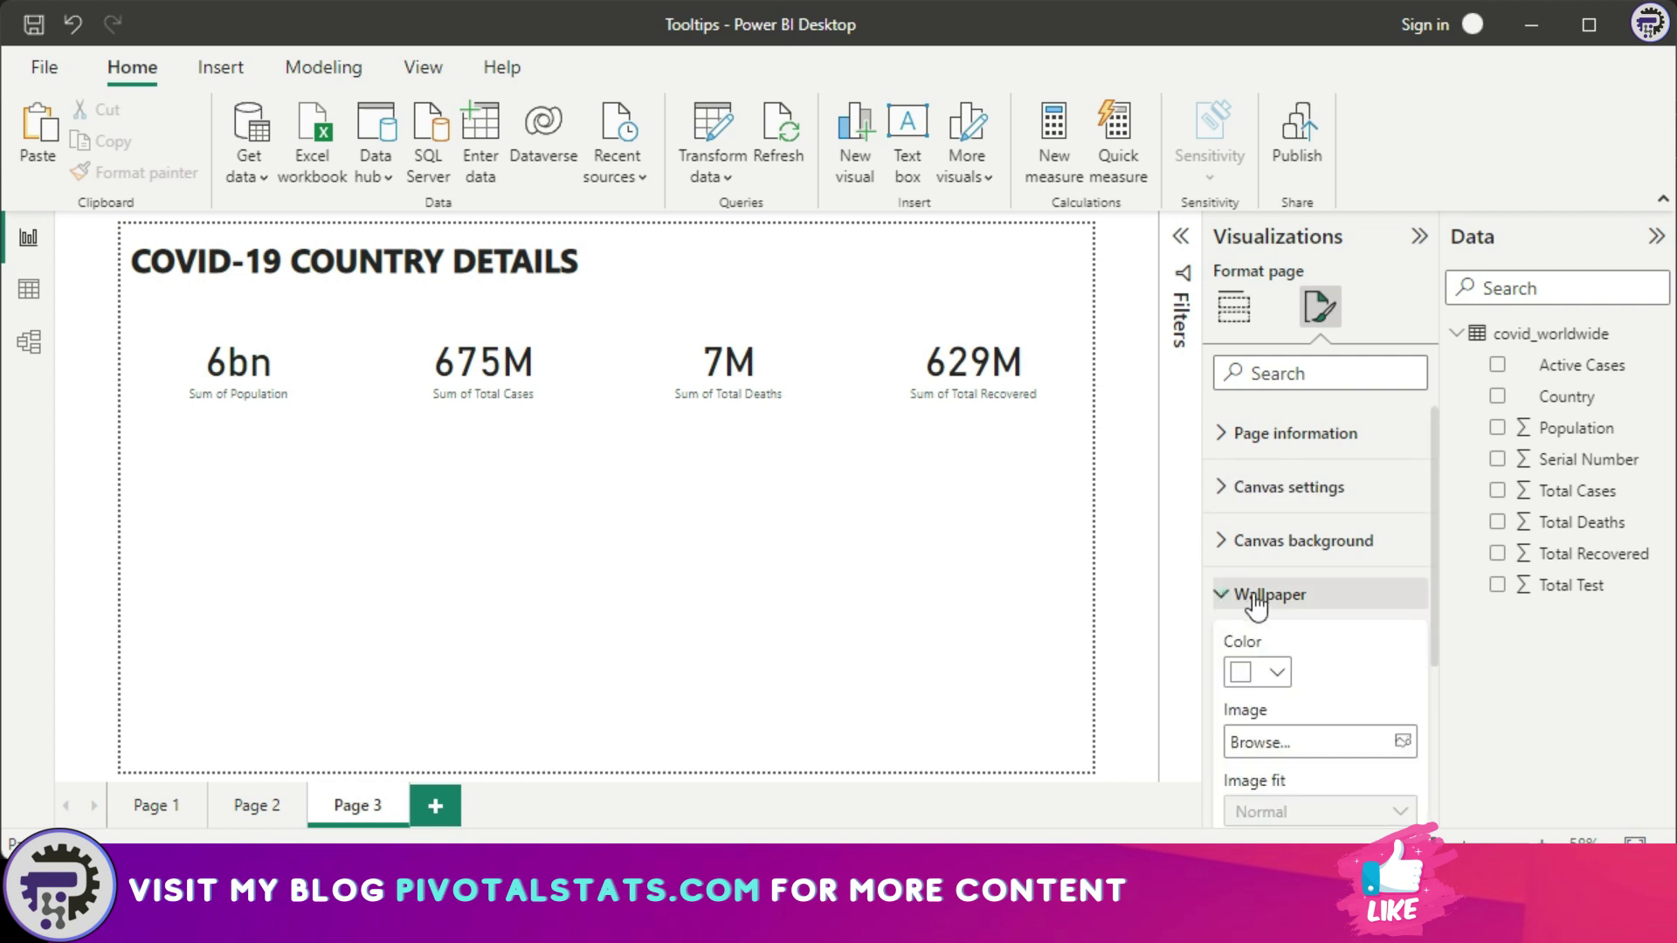
click(1275, 671)
click(1294, 257)
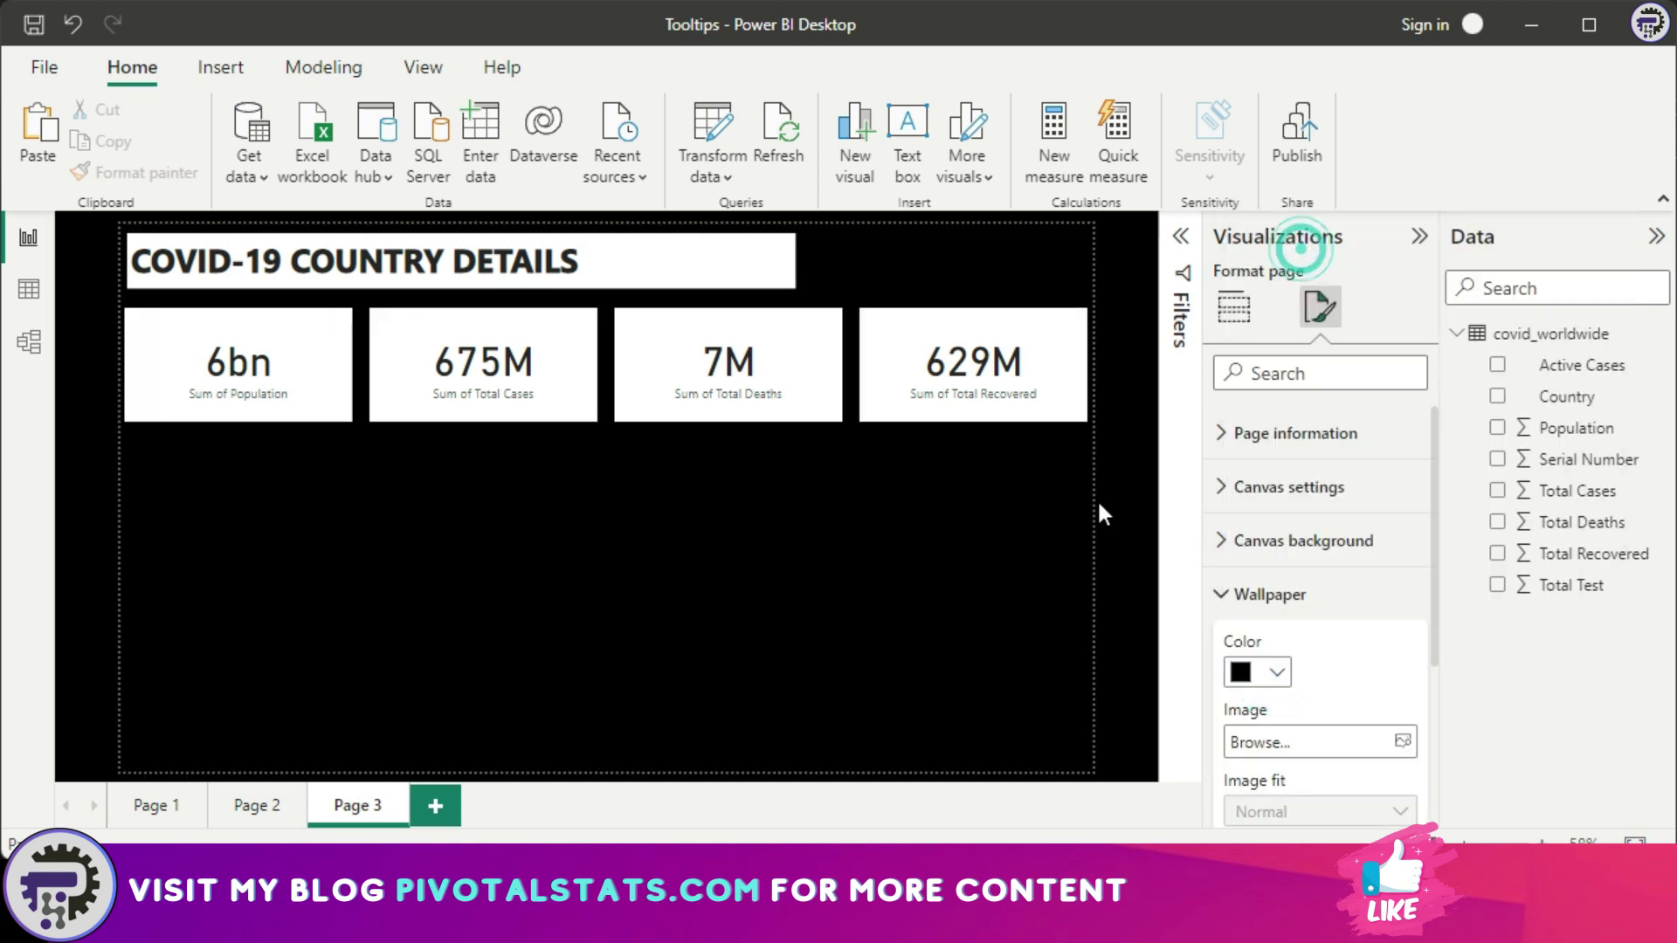
click(723, 581)
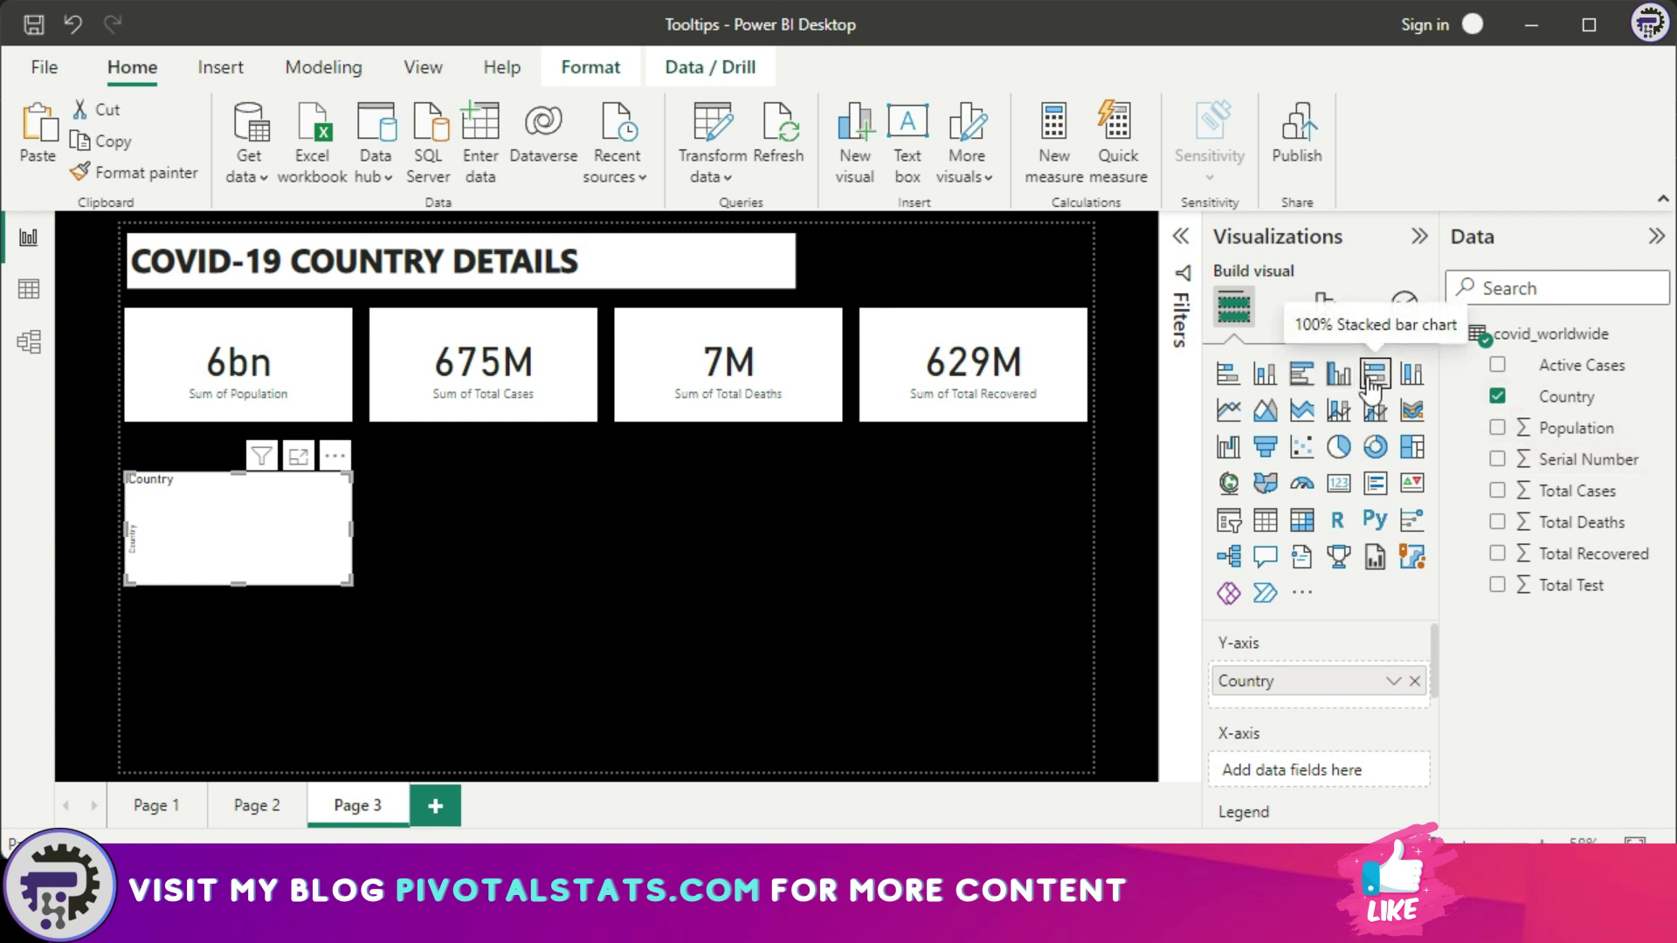
Add Total Cases, Total Deaths and Total Recovered to the bar chart and stretch it across the lower page.
click(1497, 491)
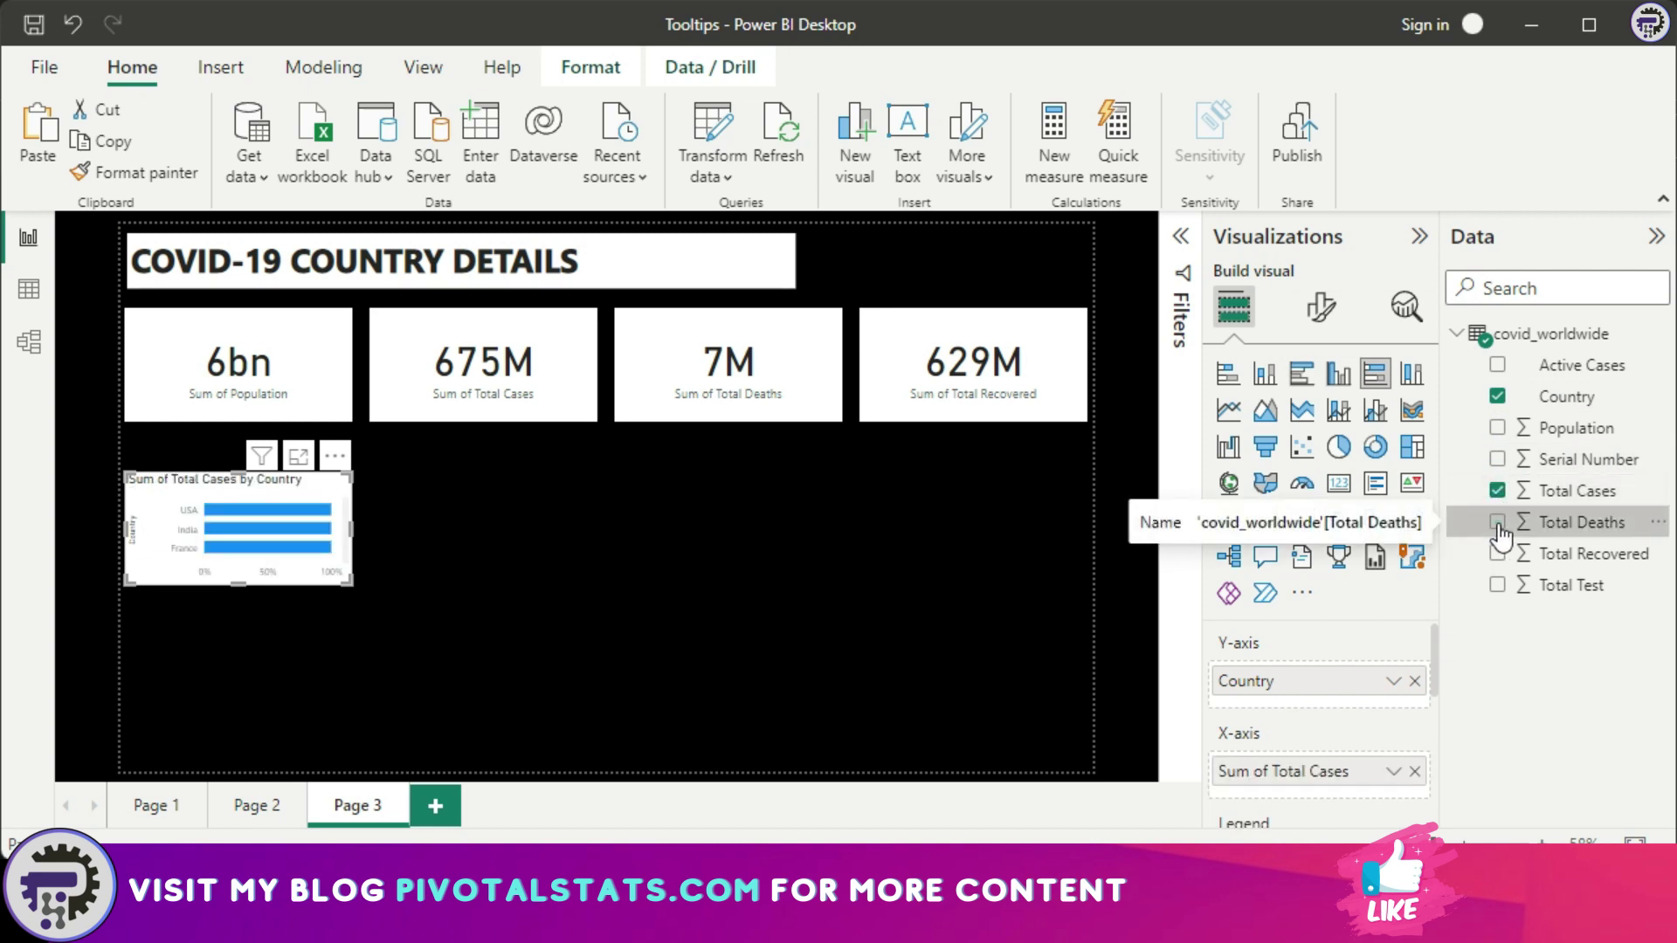
click(1497, 523)
click(1497, 554)
drag(352, 581, 1083, 758)
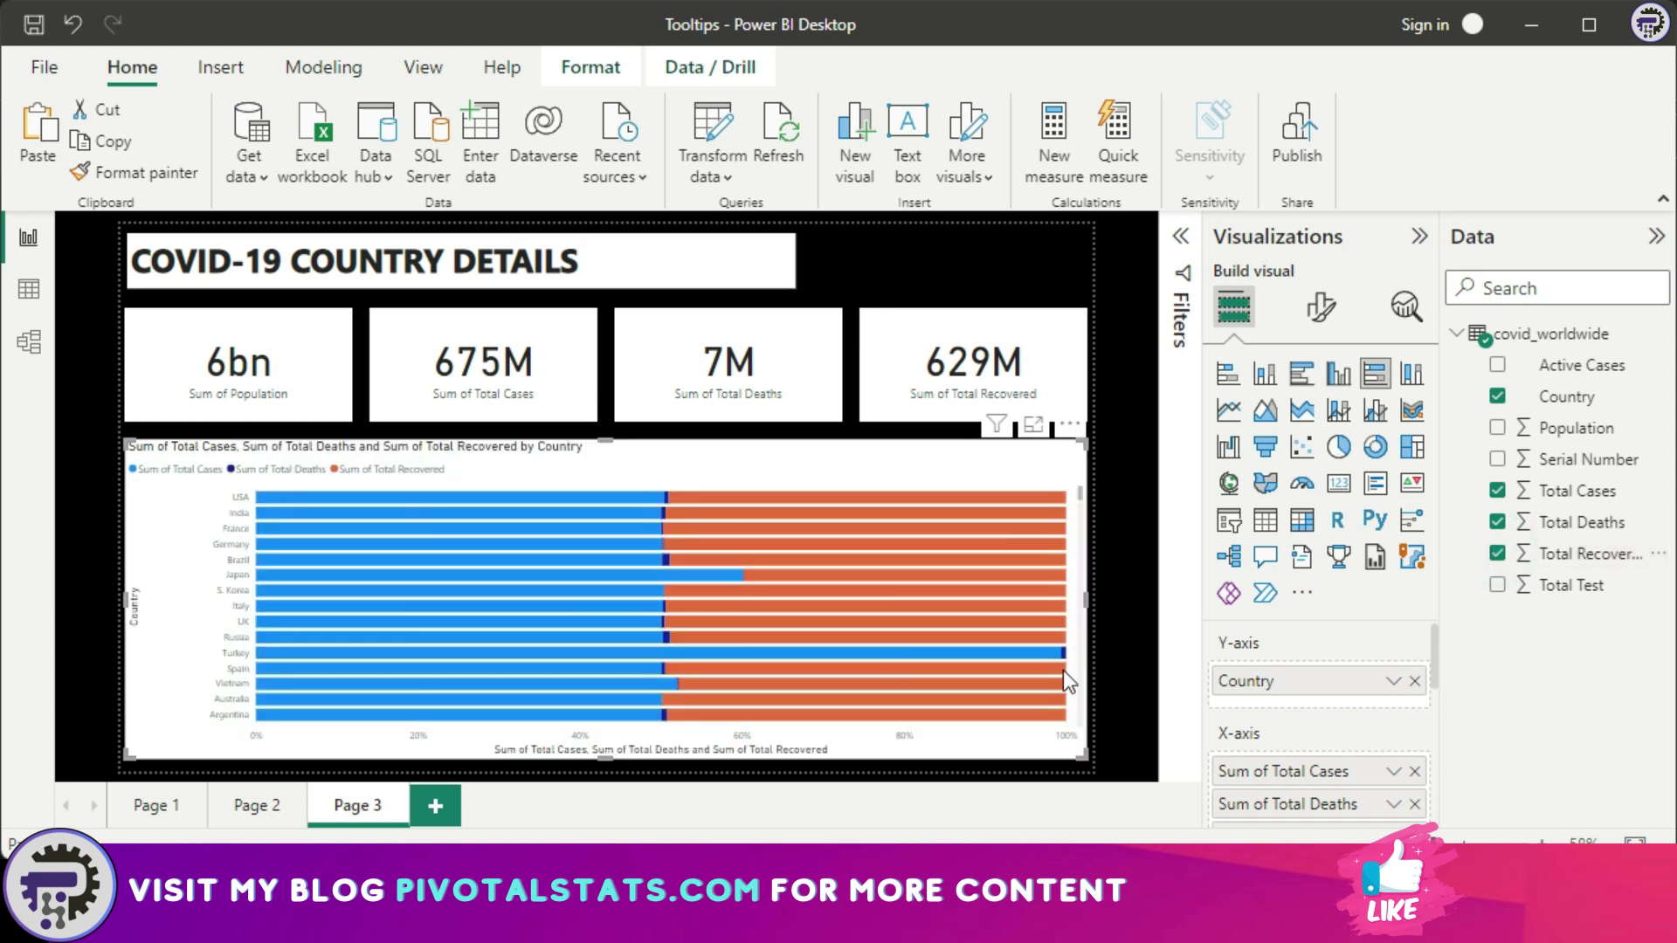
mouse_move(1064, 673)
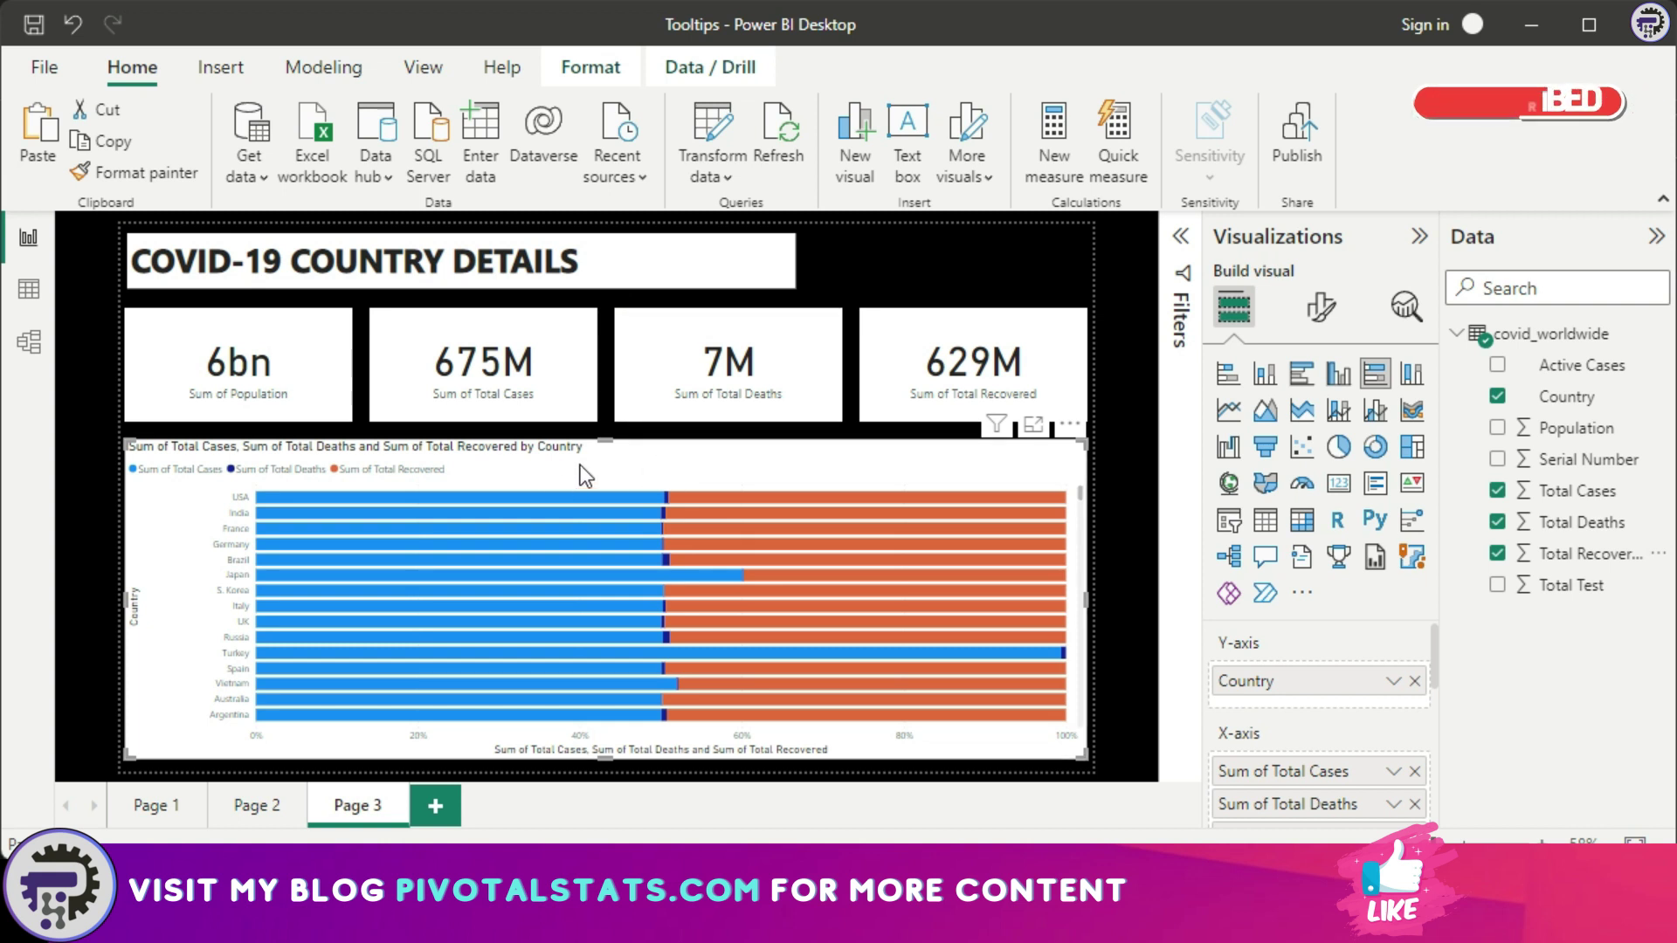
click(1132, 302)
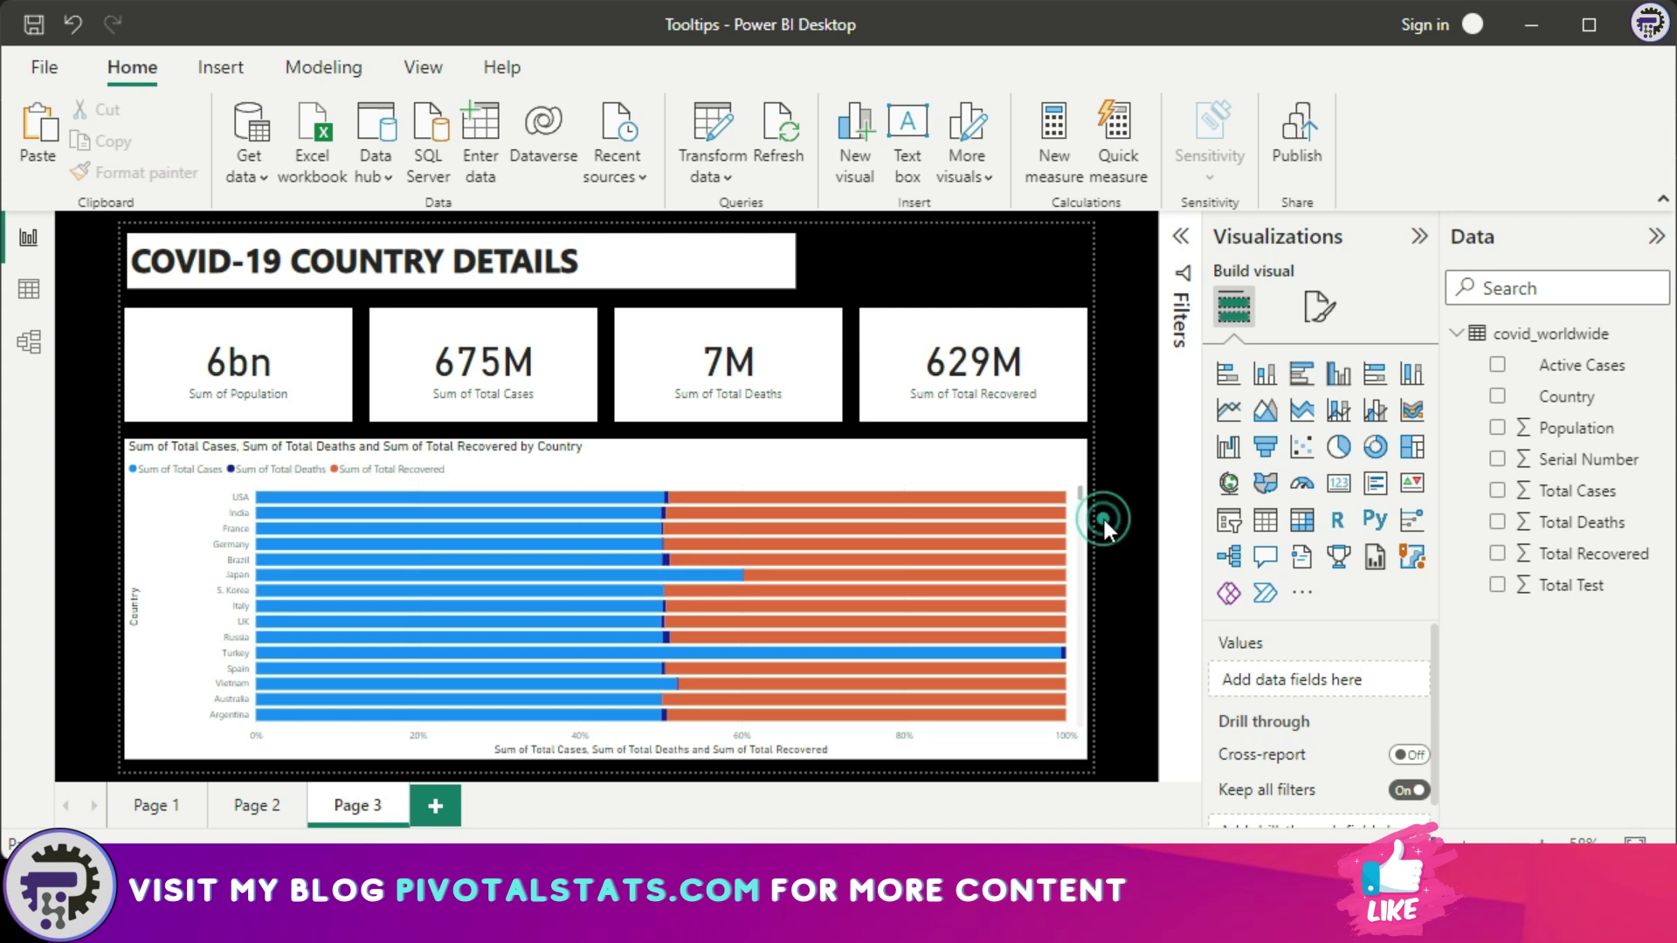
Turn on Allow use as tooltip in Page 3's Page information, then return to Page 1.
click(1320, 305)
click(1221, 435)
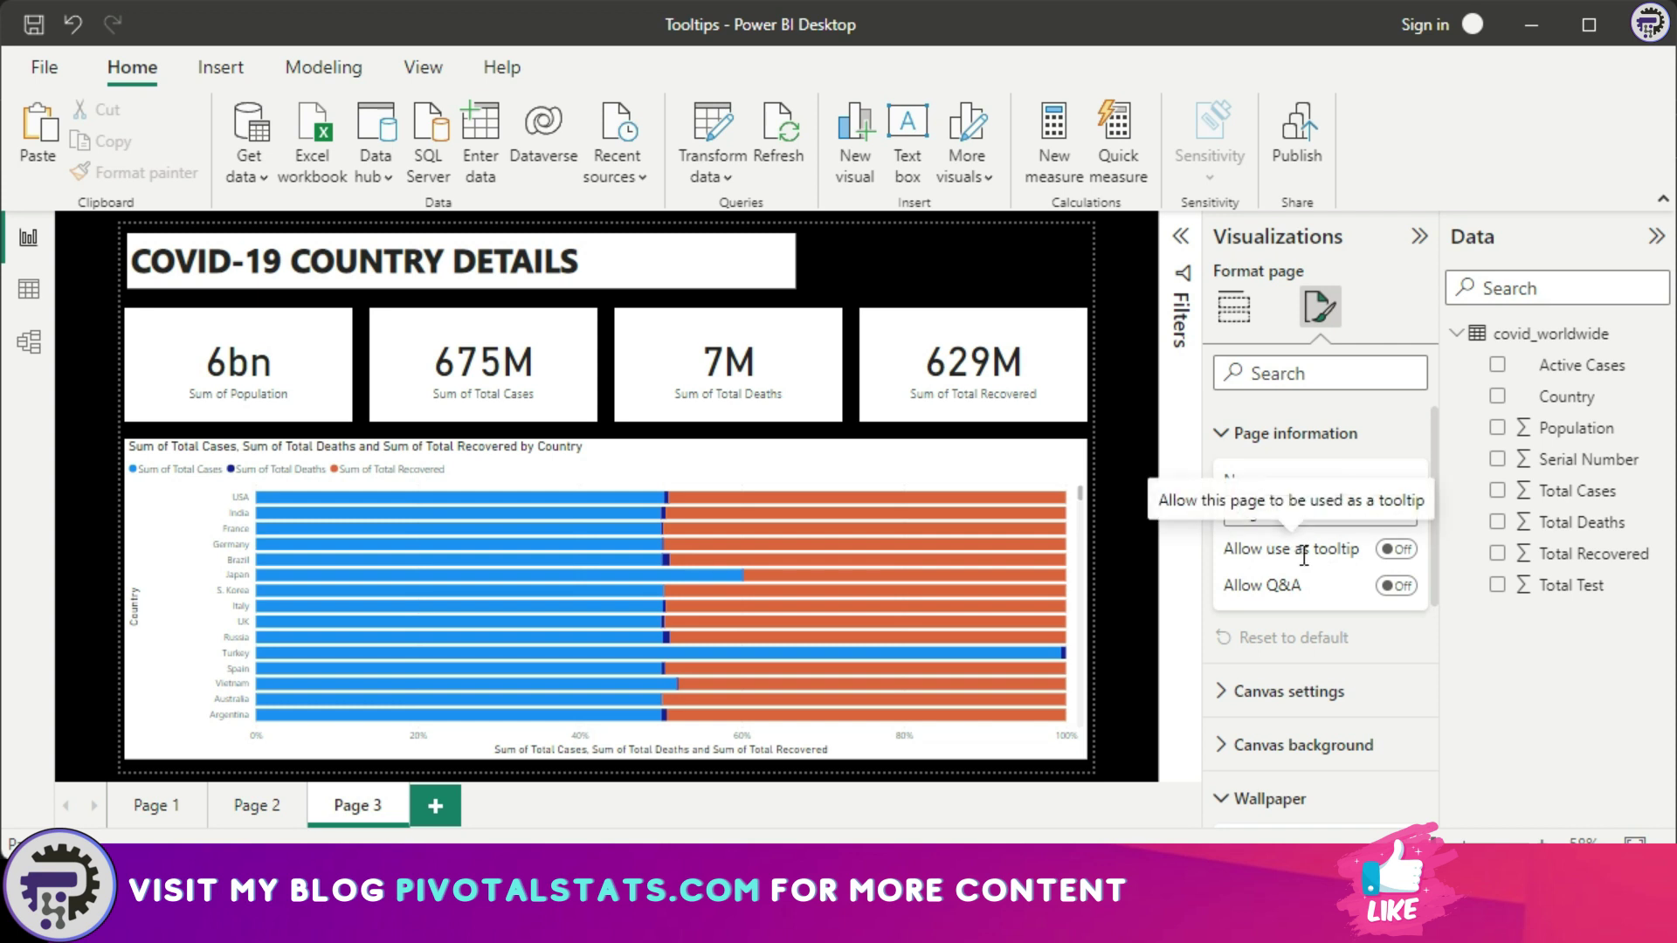
click(1395, 549)
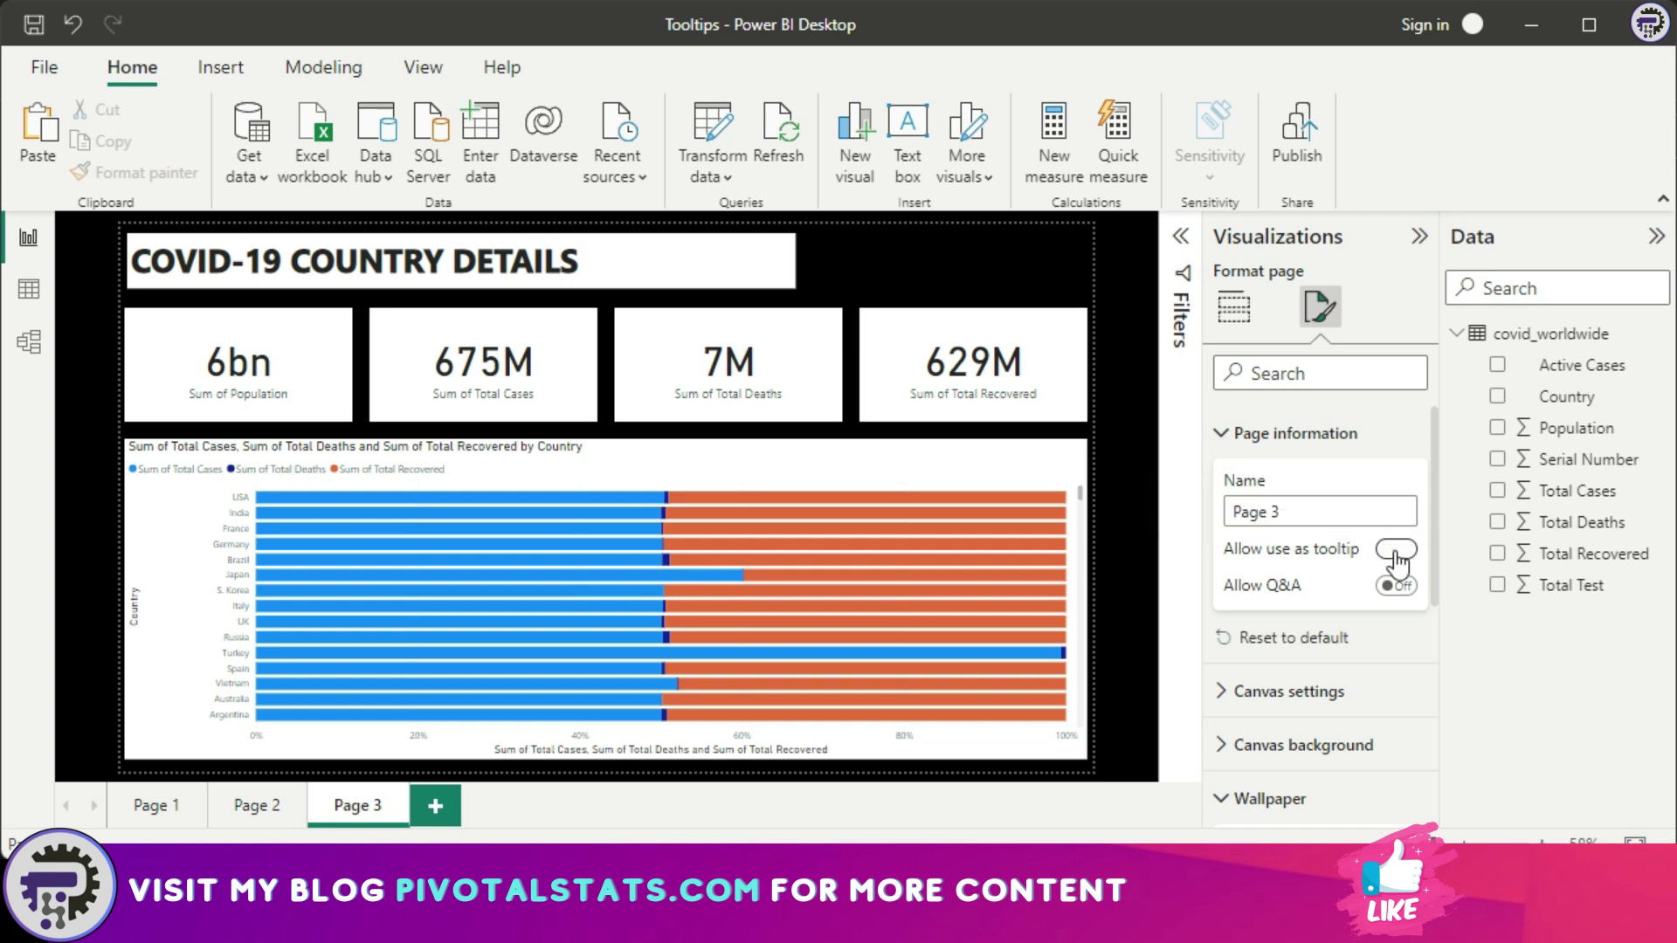
click(1138, 529)
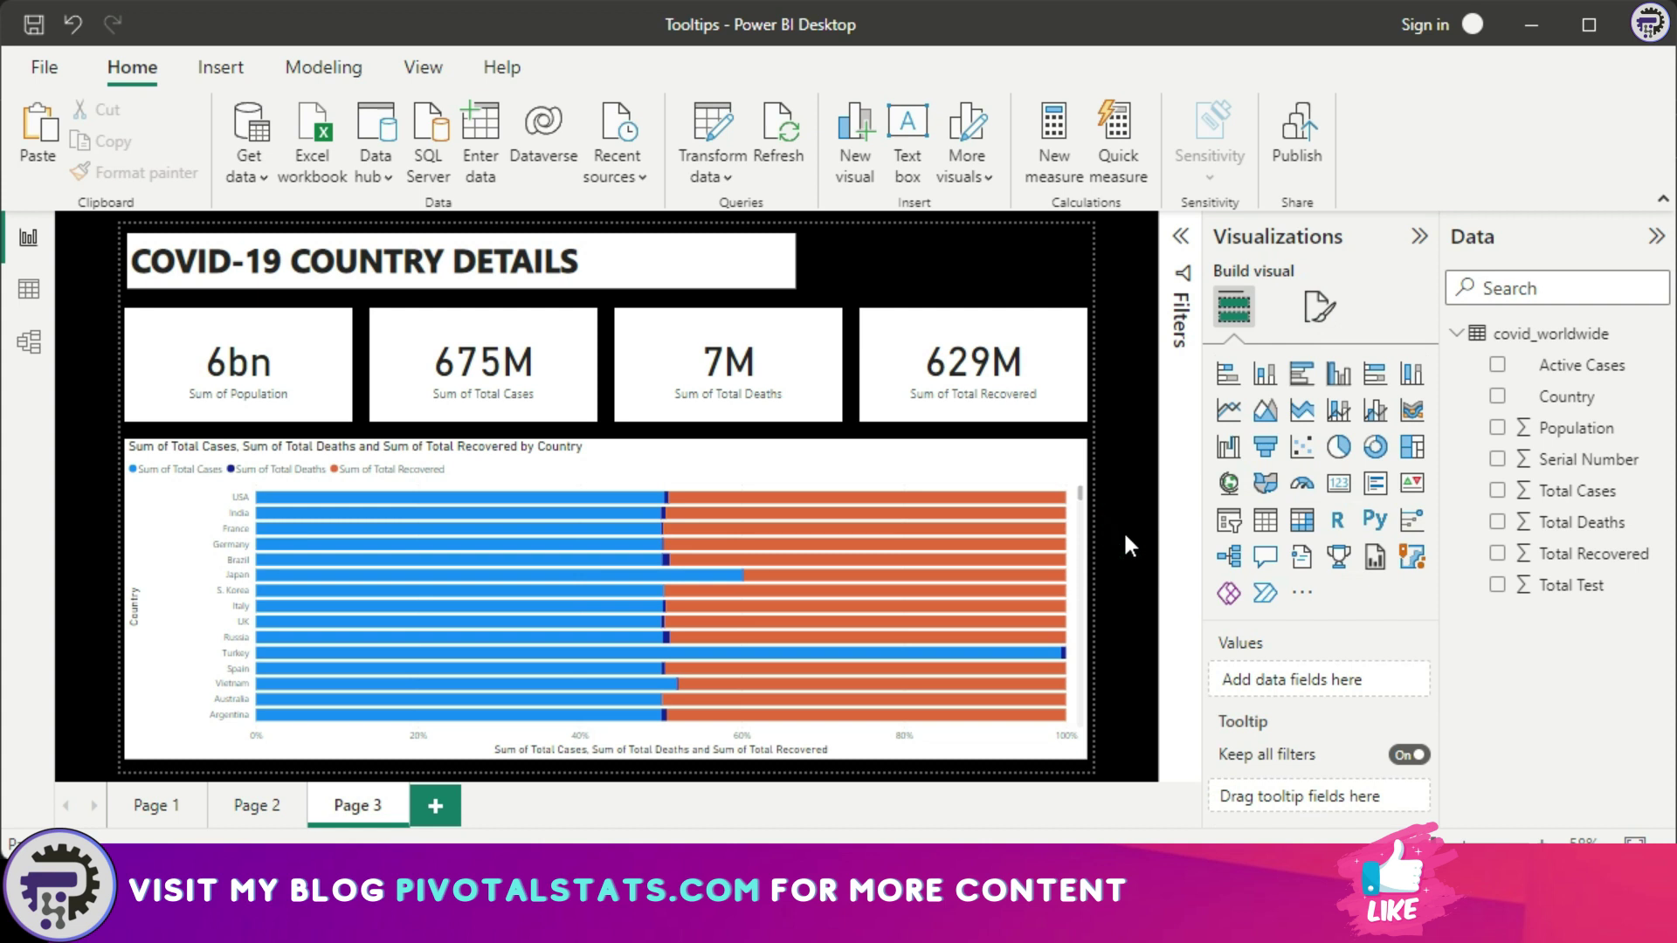
click(154, 805)
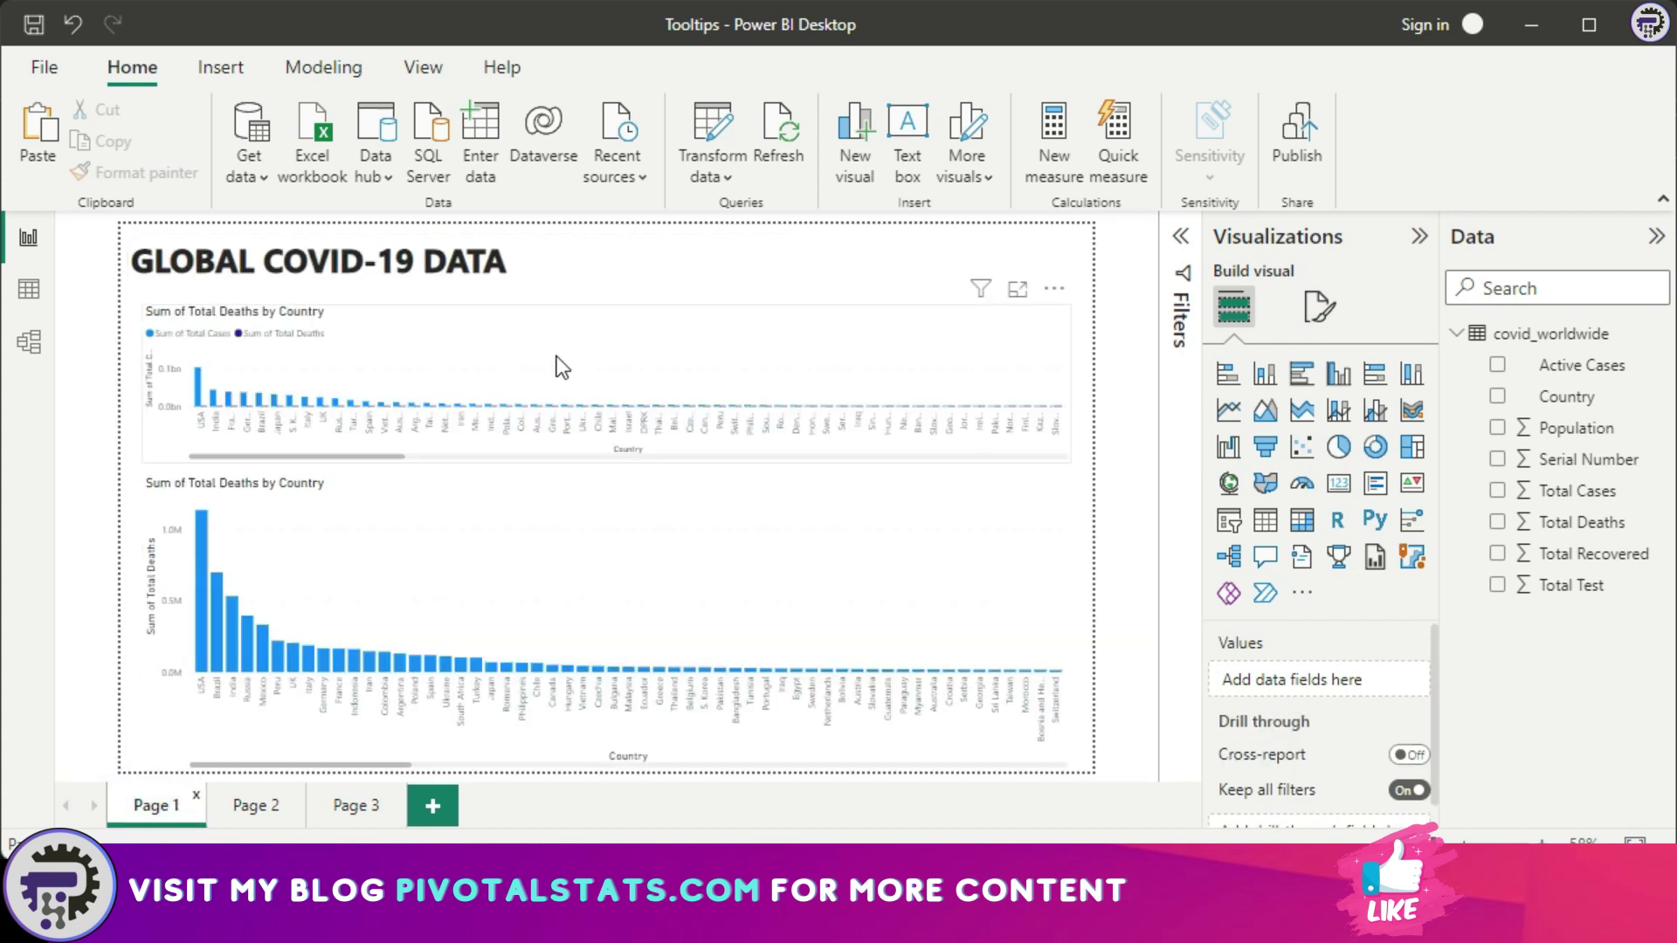
Make the top chart slightly taller and set its tooltip to Report page using Page 3.
click(586, 348)
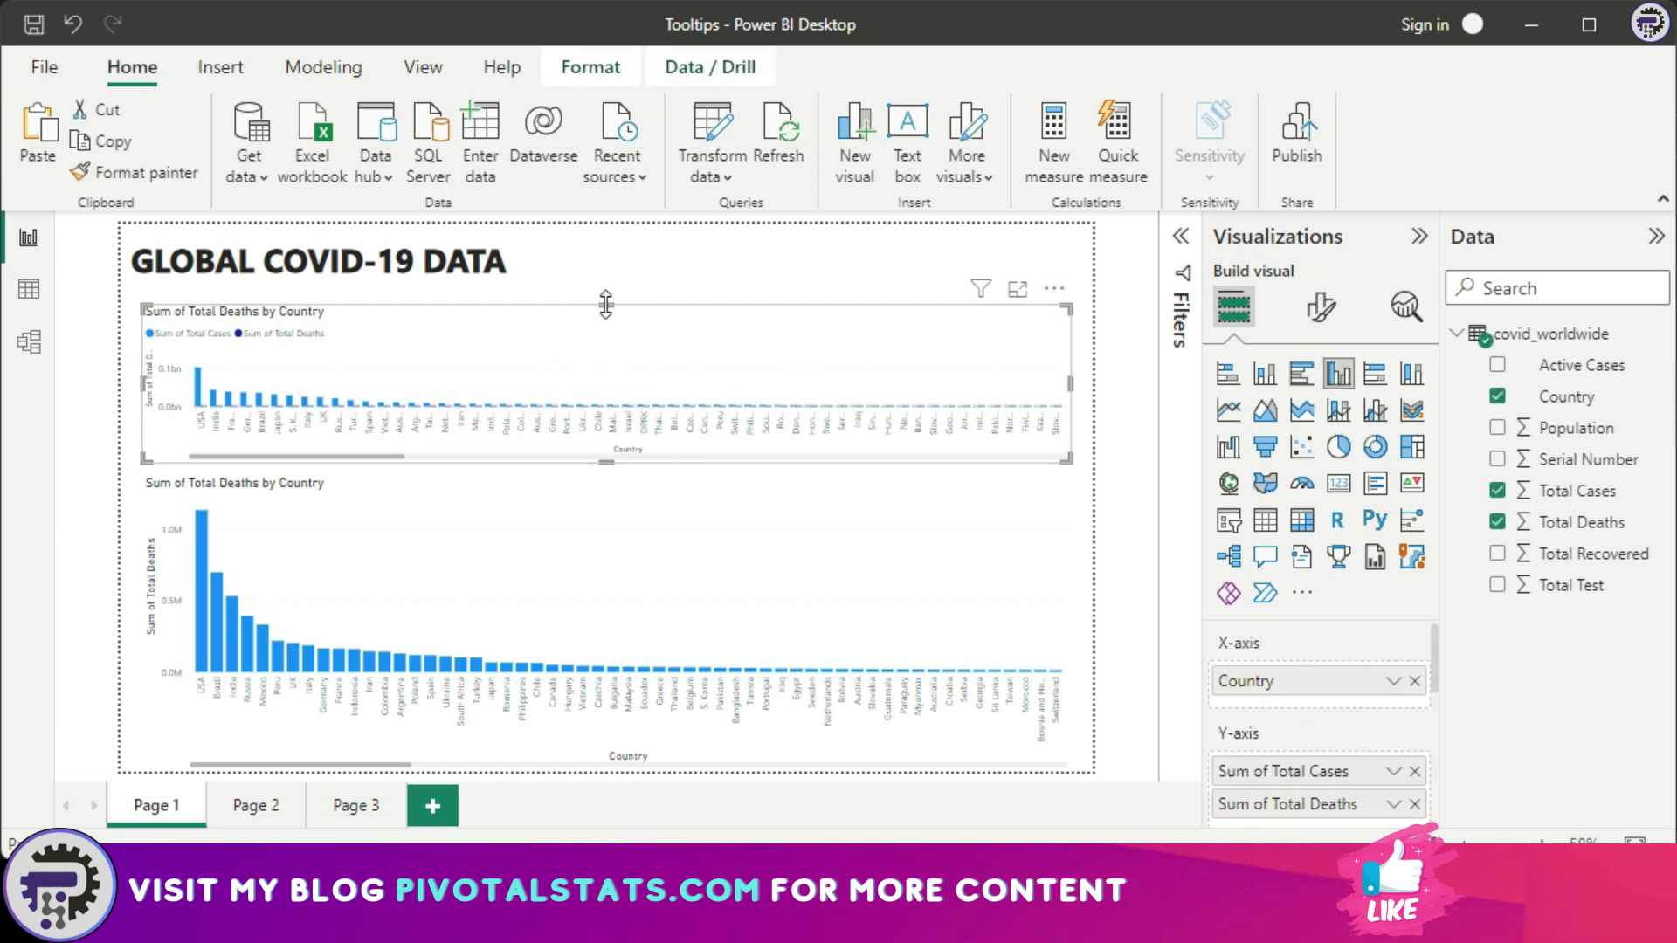
drag(605, 306, 606, 293)
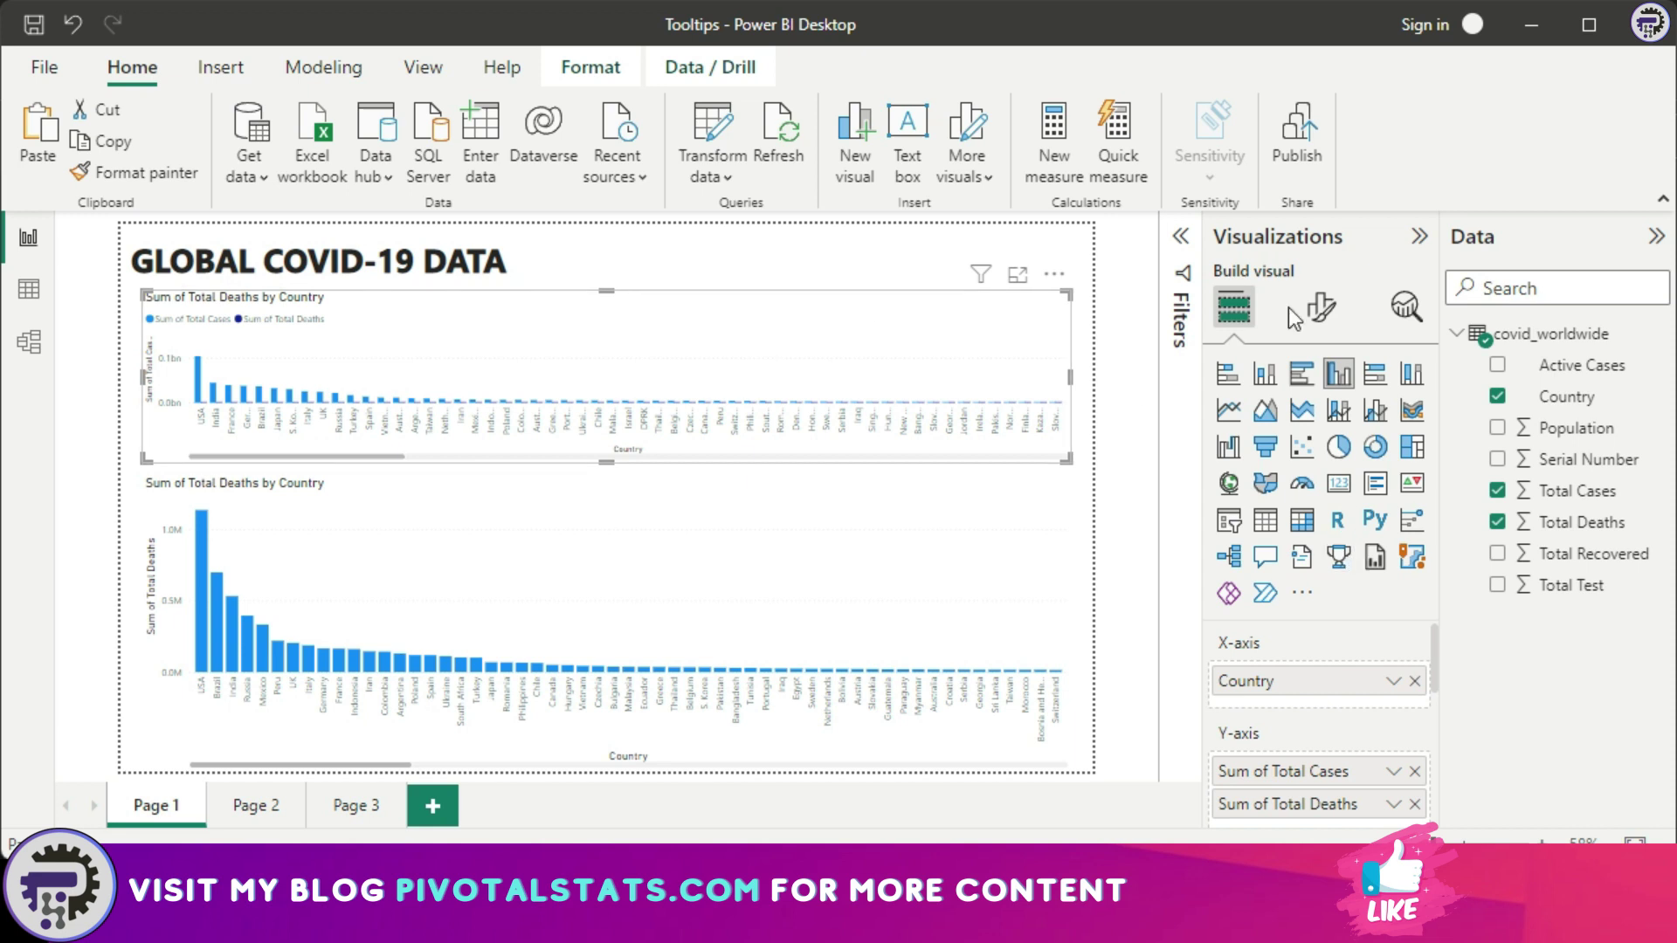
click(1321, 306)
click(1319, 424)
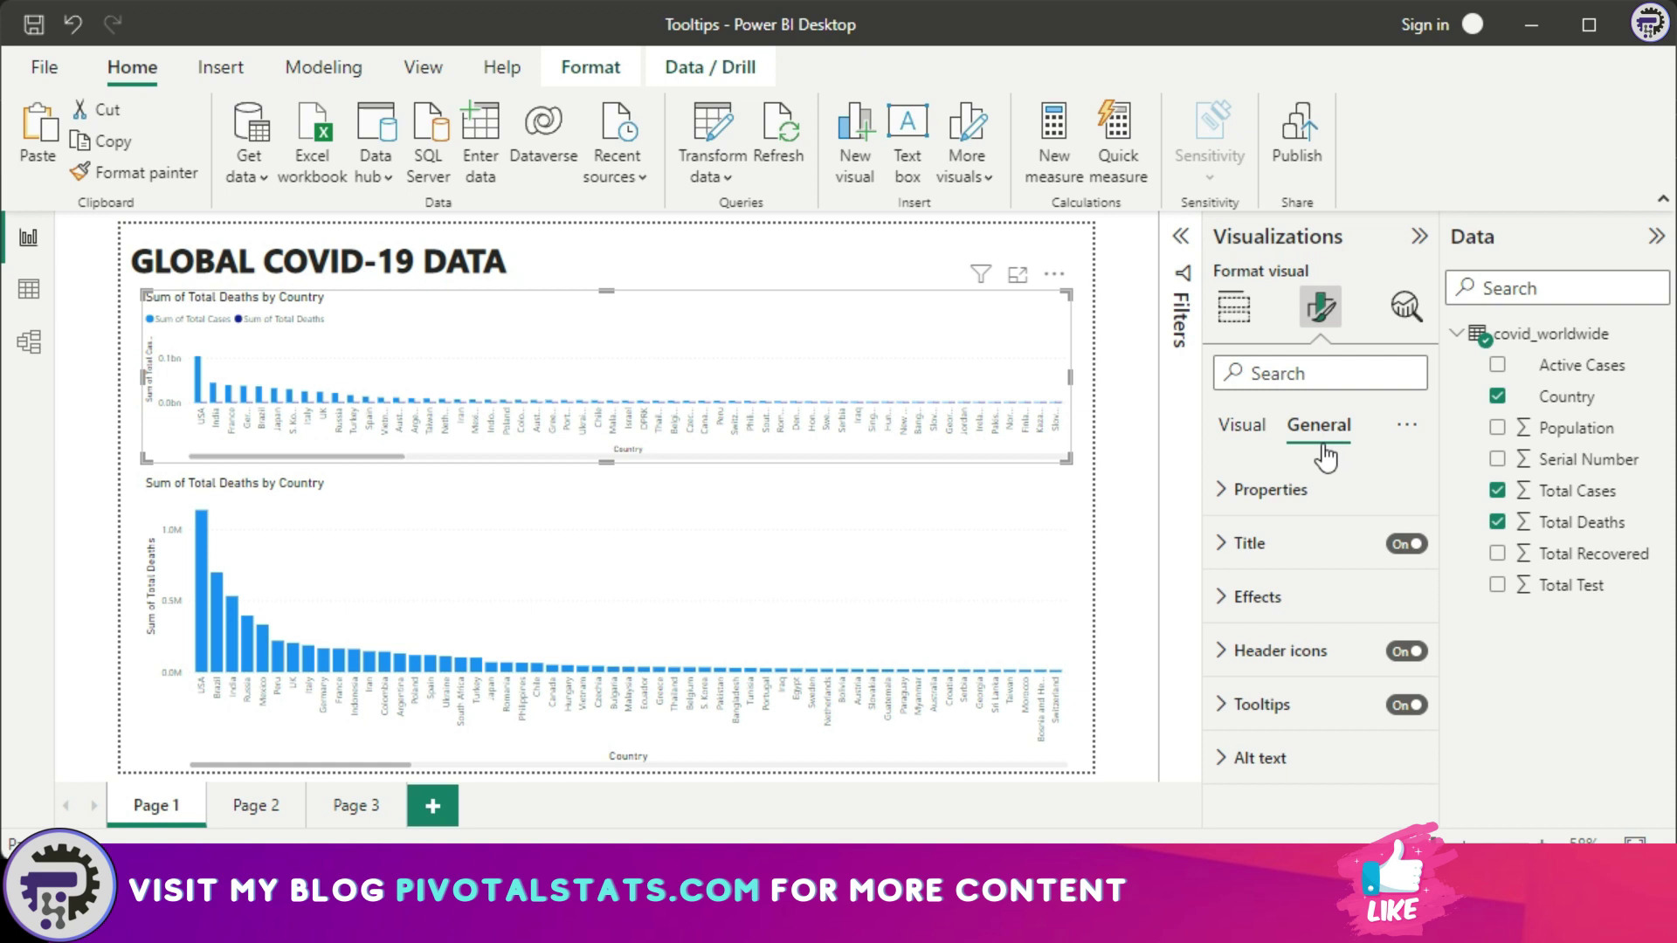
click(1223, 706)
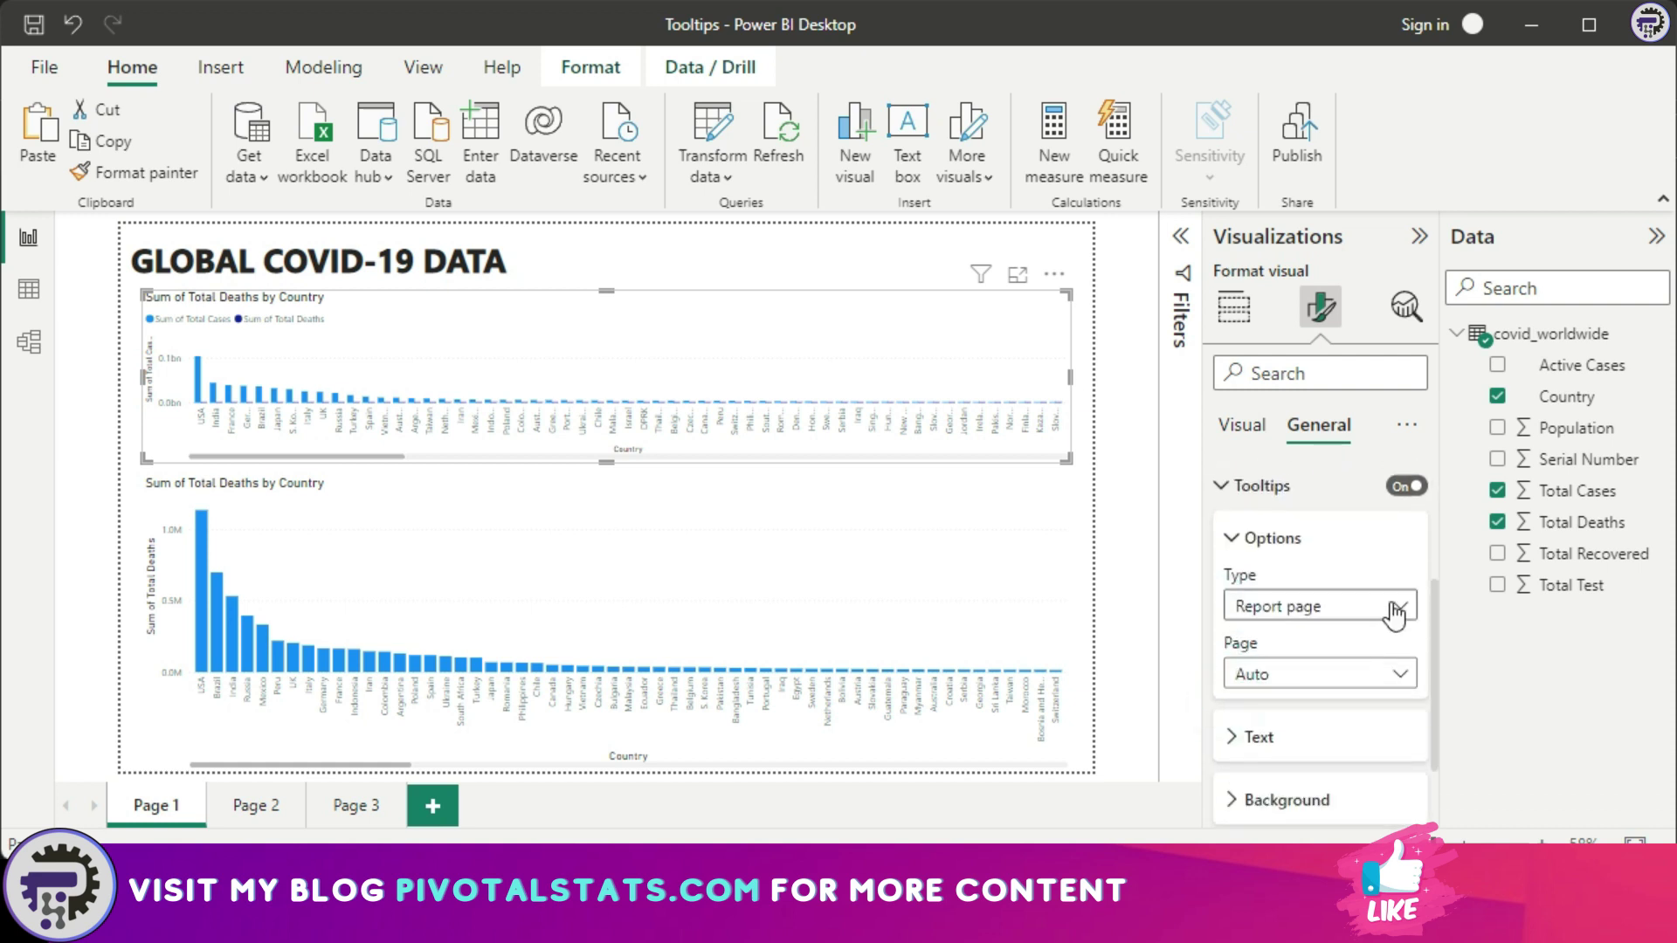
click(1394, 614)
click(1295, 671)
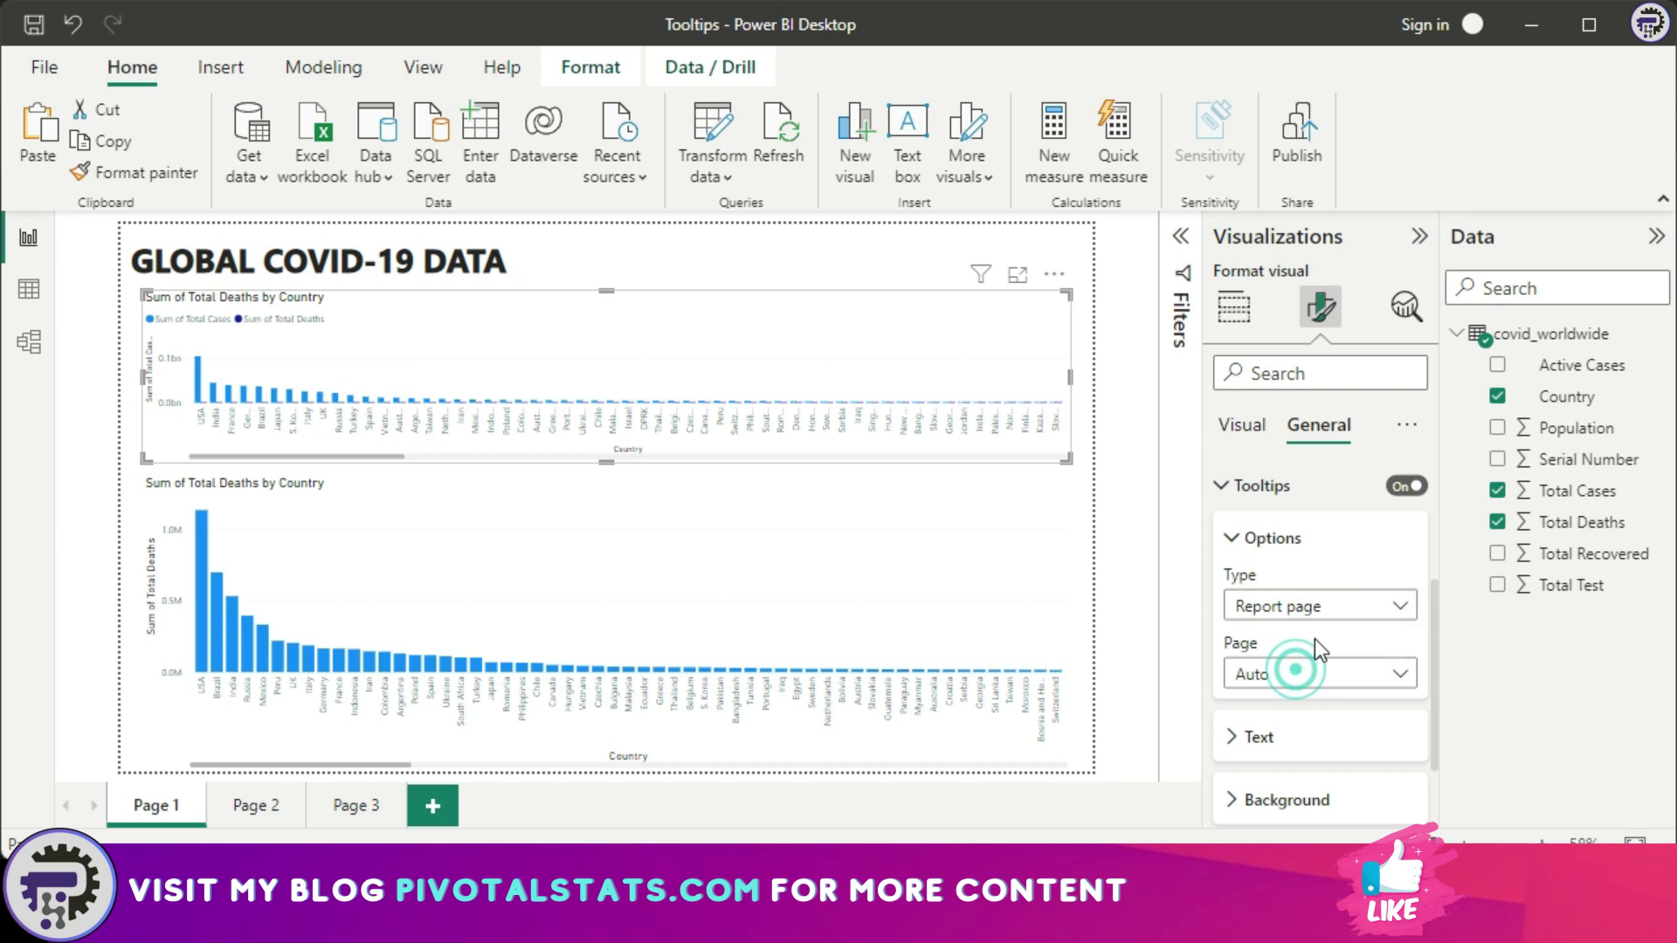
click(1402, 680)
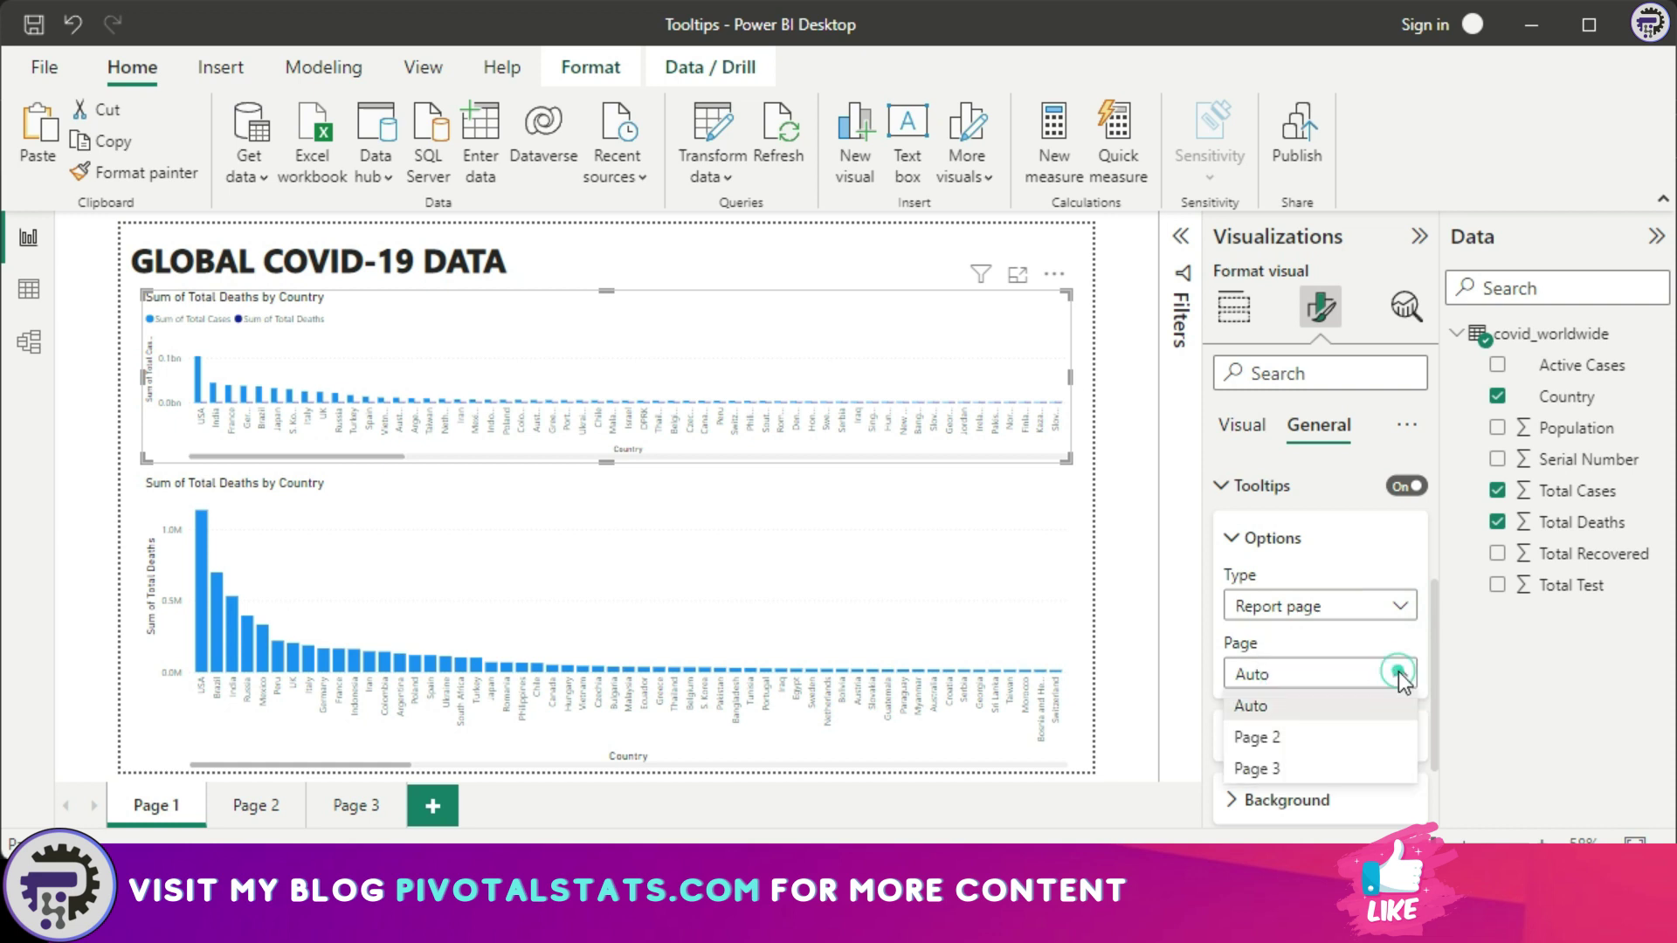
click(1323, 769)
click(1139, 510)
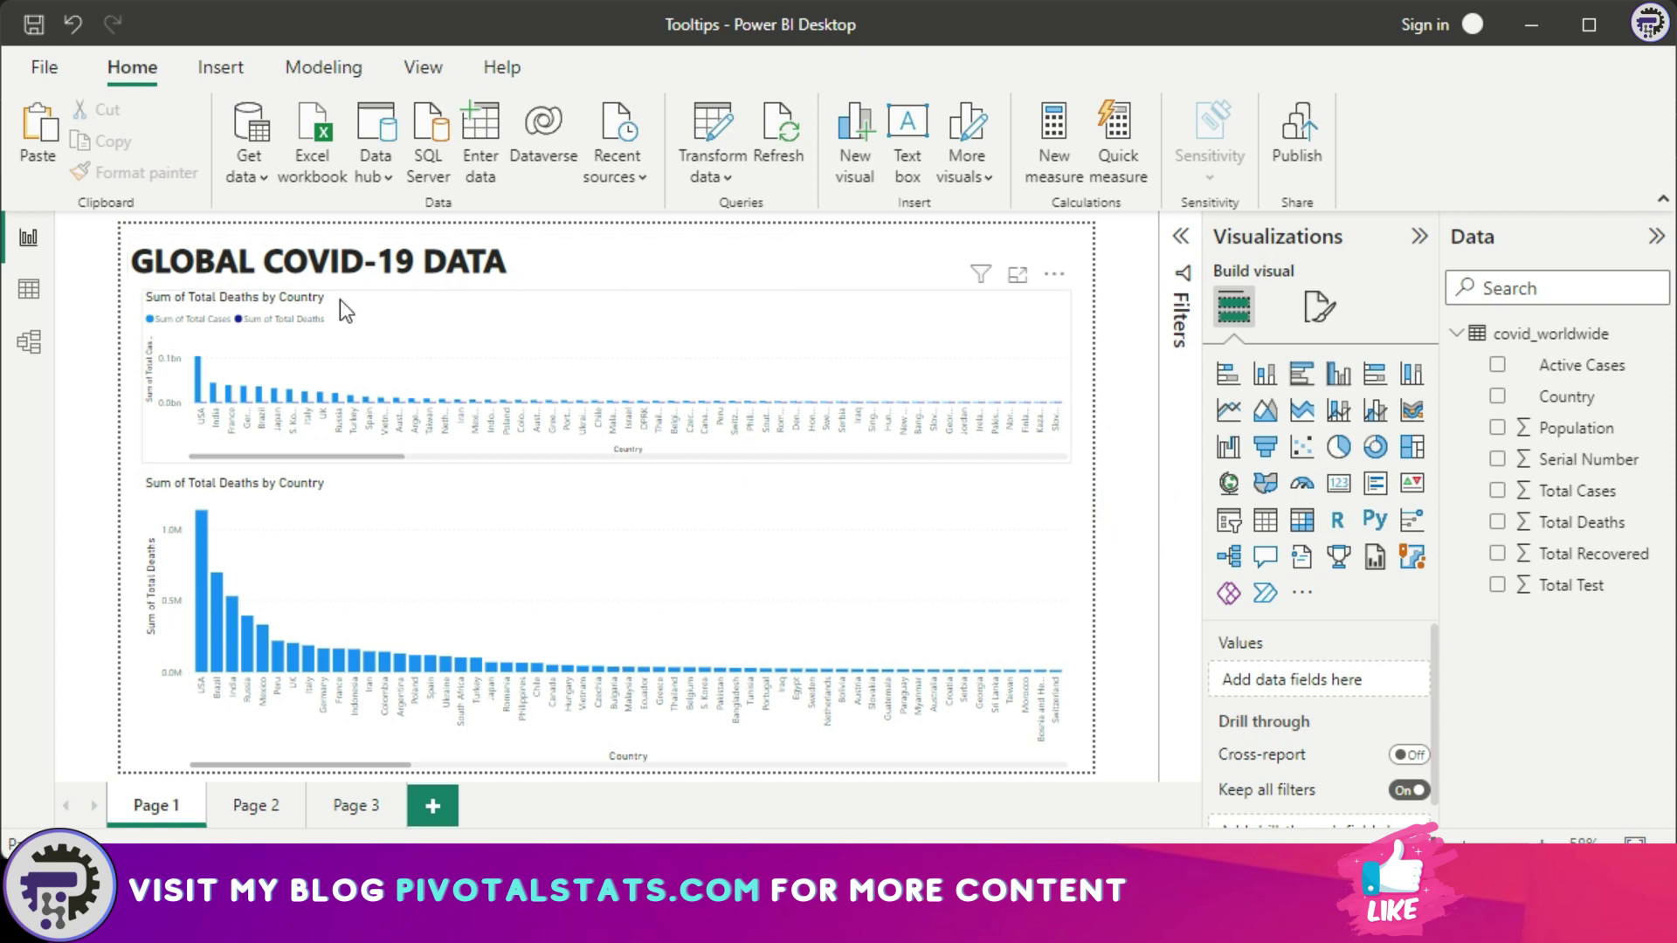
mouse_move(203, 386)
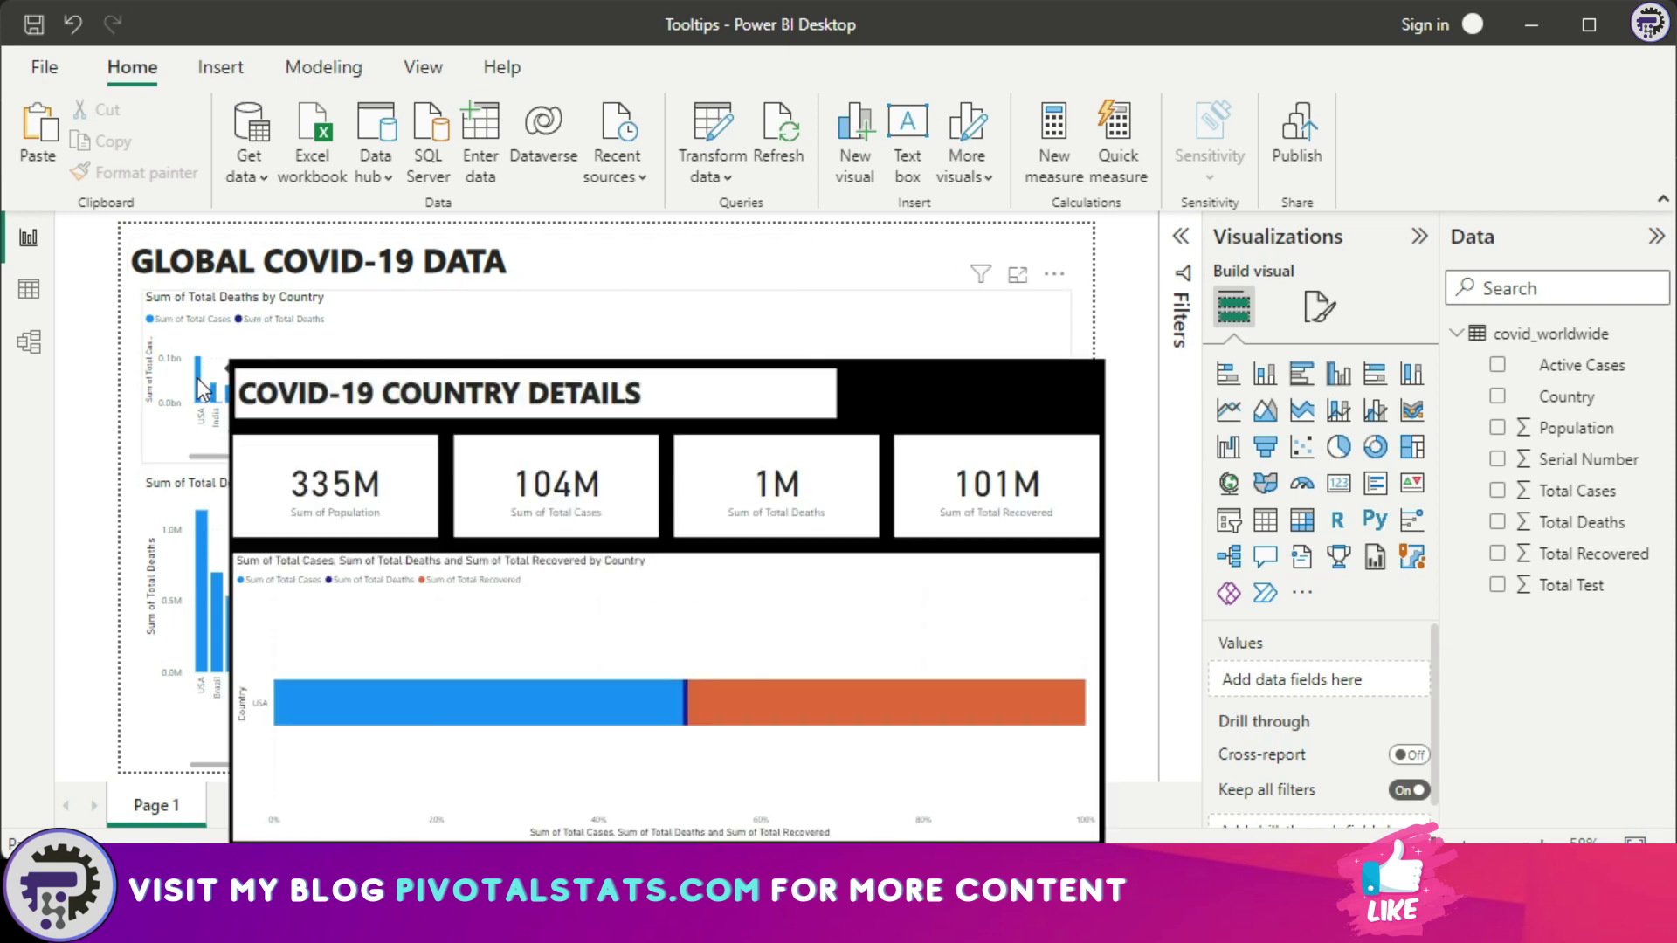